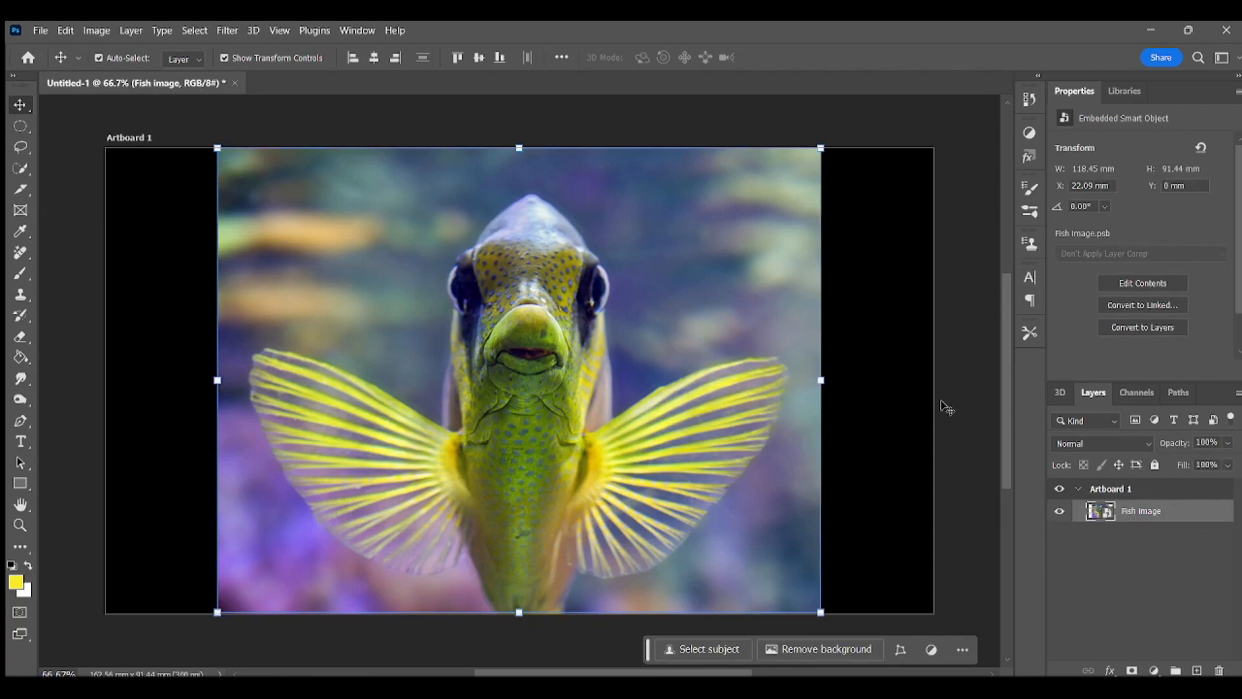
# Step: Rasterize the Fish image layer, and draw a yellow circle about 987 px in diameter over the fish on a new layer
pyautogui.rightClick(1161, 516)
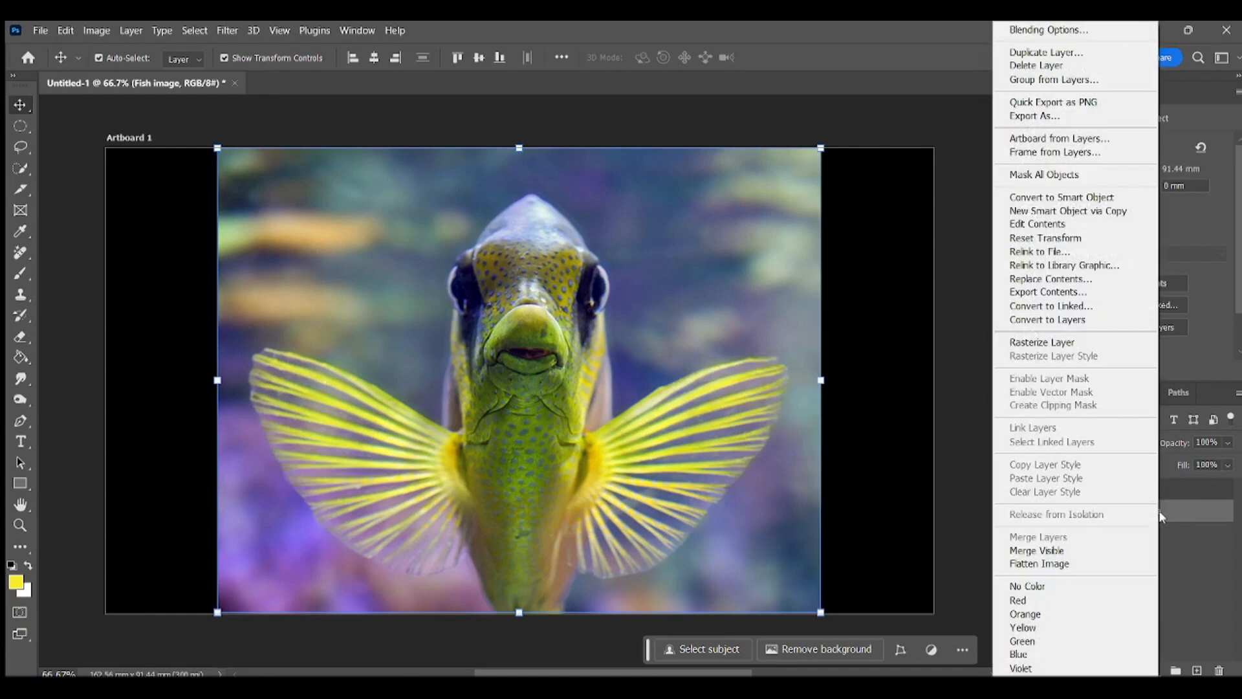
pyautogui.click(1073, 343)
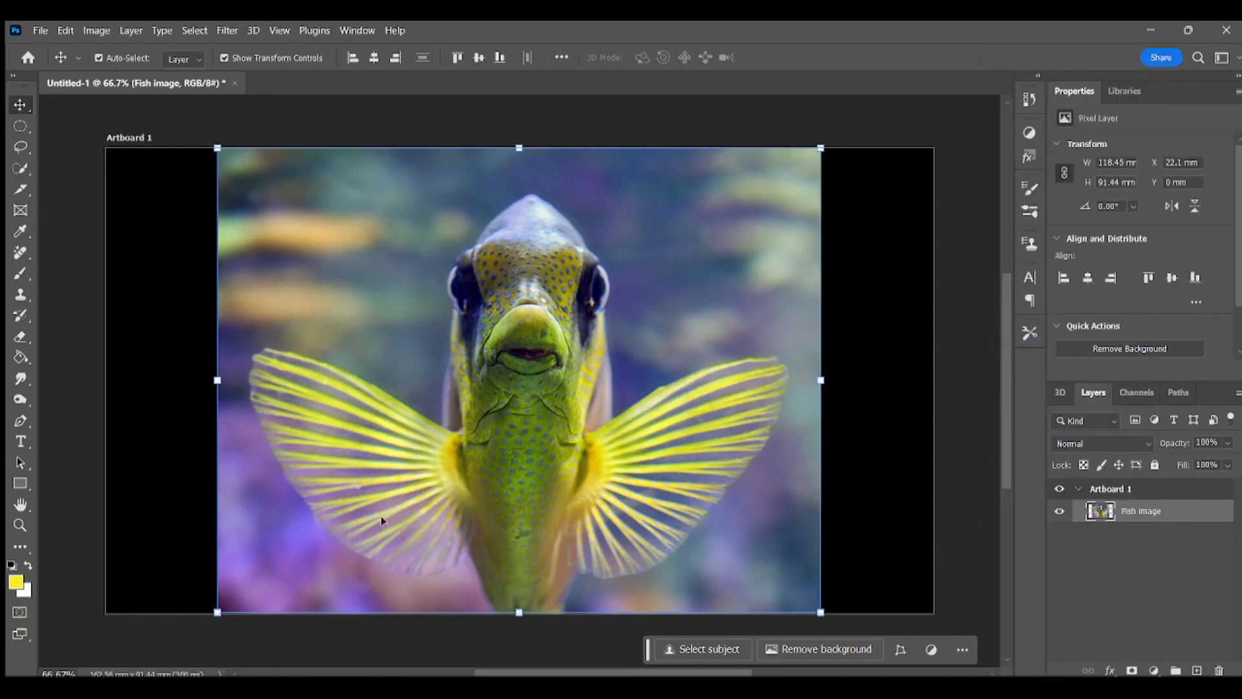
pyautogui.rightClick(22, 483)
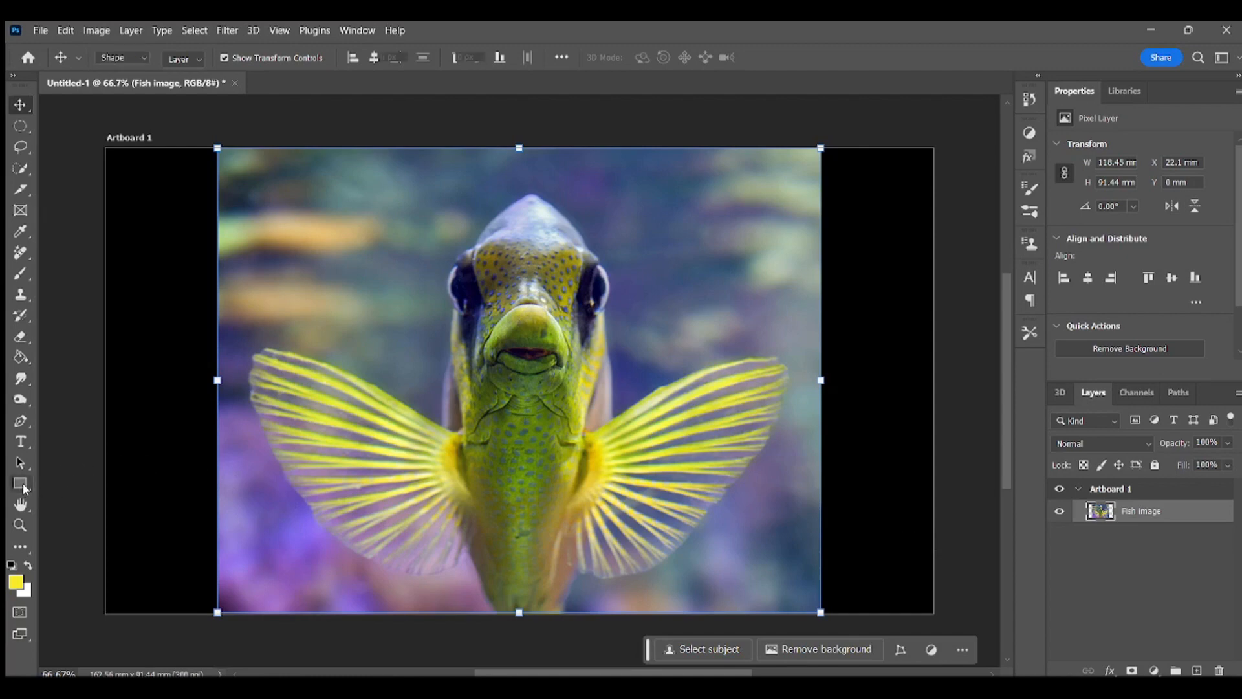
pyautogui.click(68, 497)
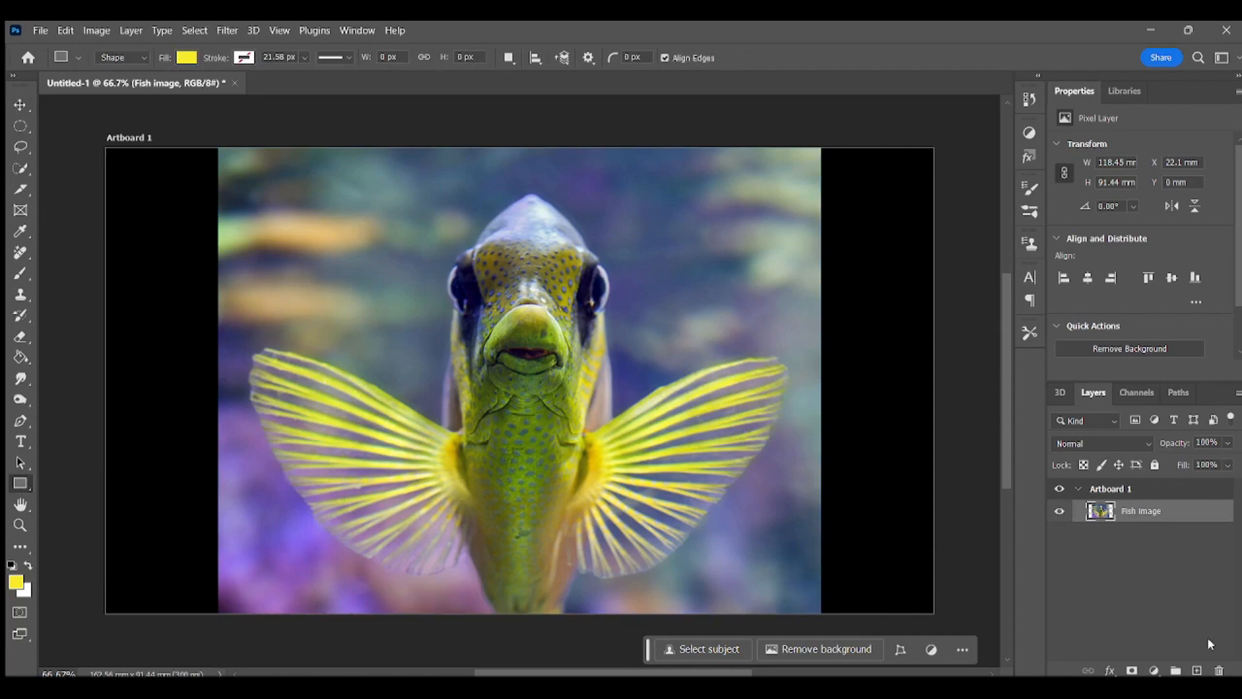
pyautogui.click(1197, 670)
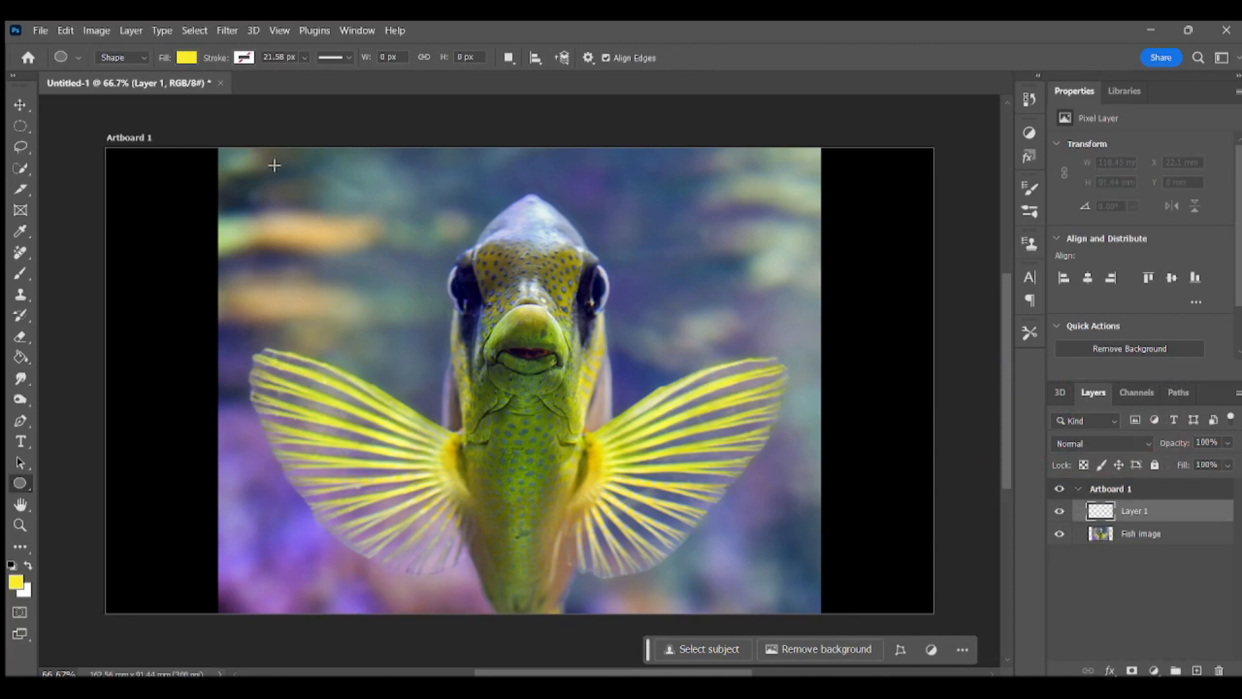
pyautogui.moveTo(293, 168); pyautogui.dragTo(756, 594)
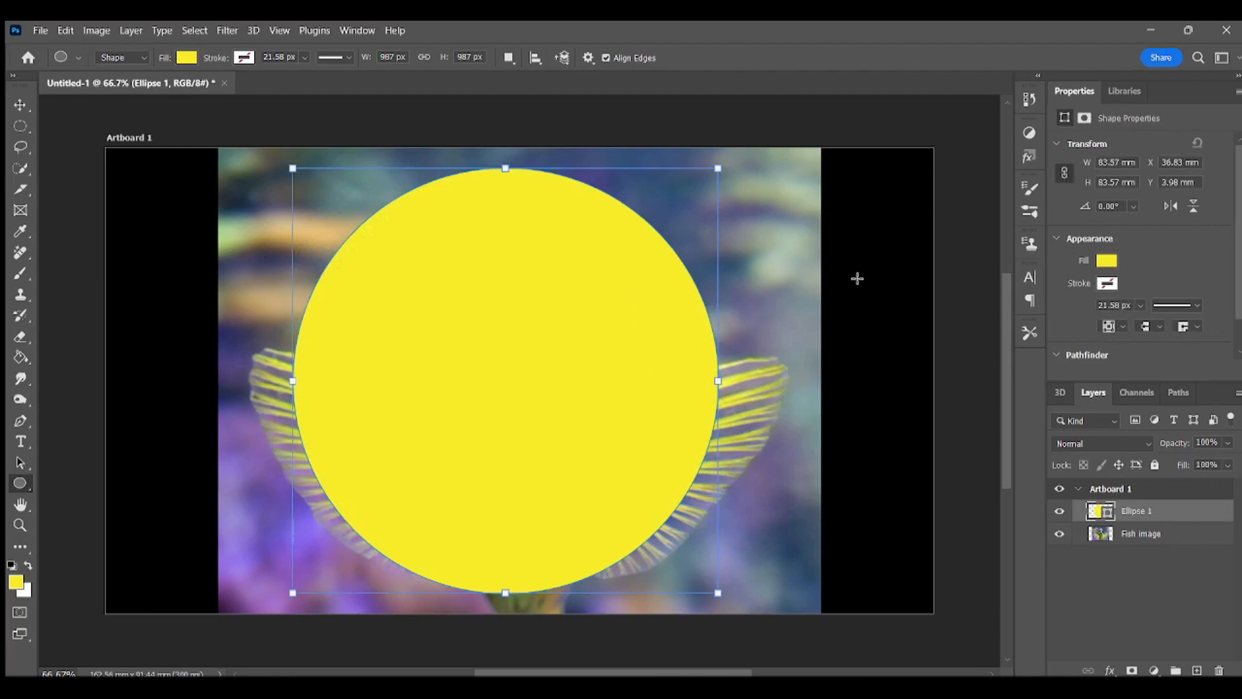
# Step: Rasterize the yellow circle's Ellipse 1 layer and hide it
pyautogui.click(20, 104)
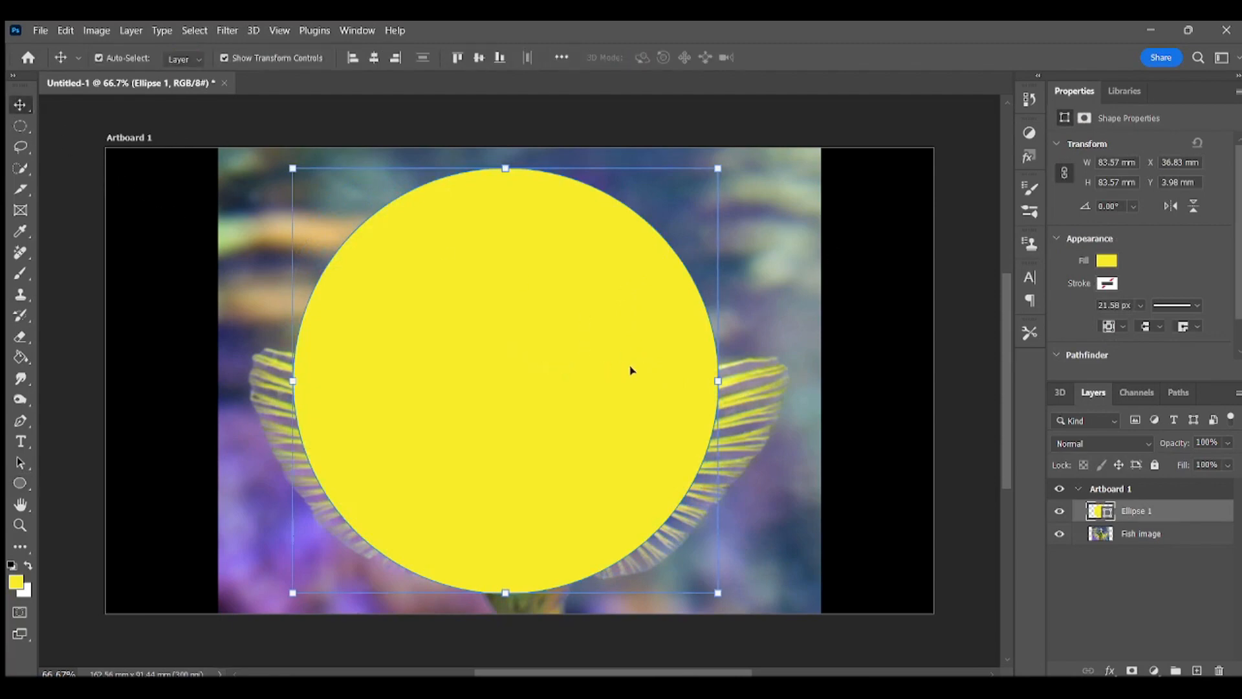
pyautogui.rightClick(1164, 518)
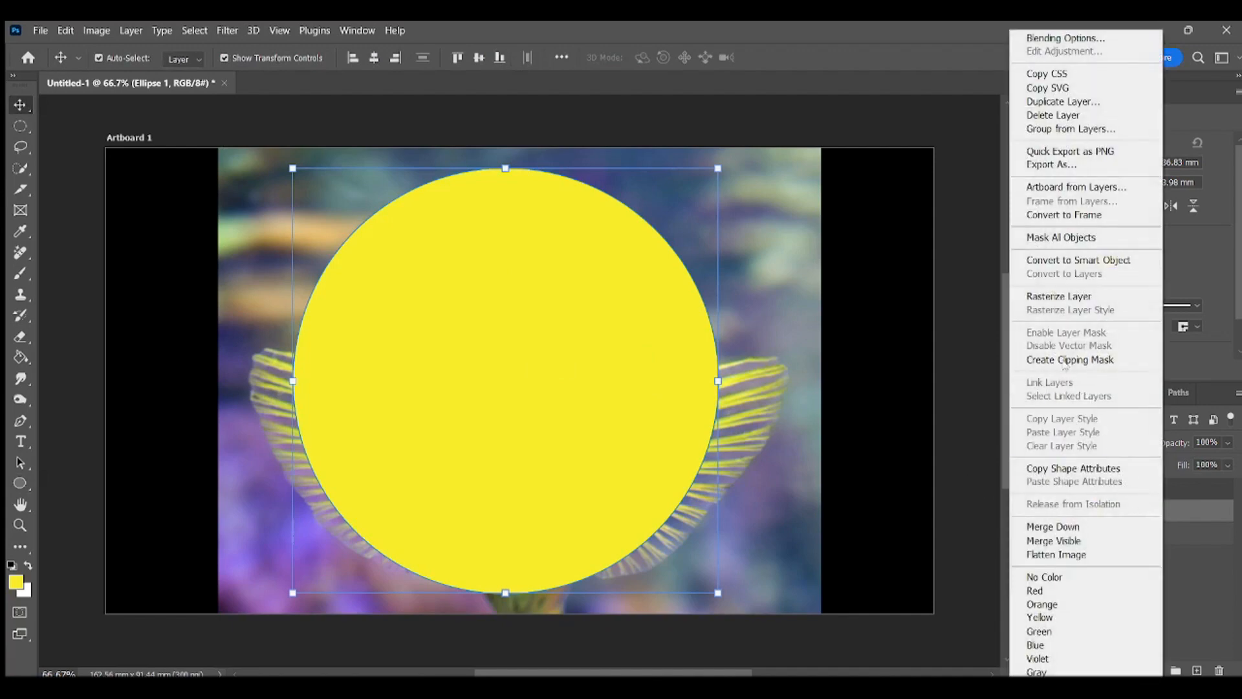
pyautogui.click(1054, 297)
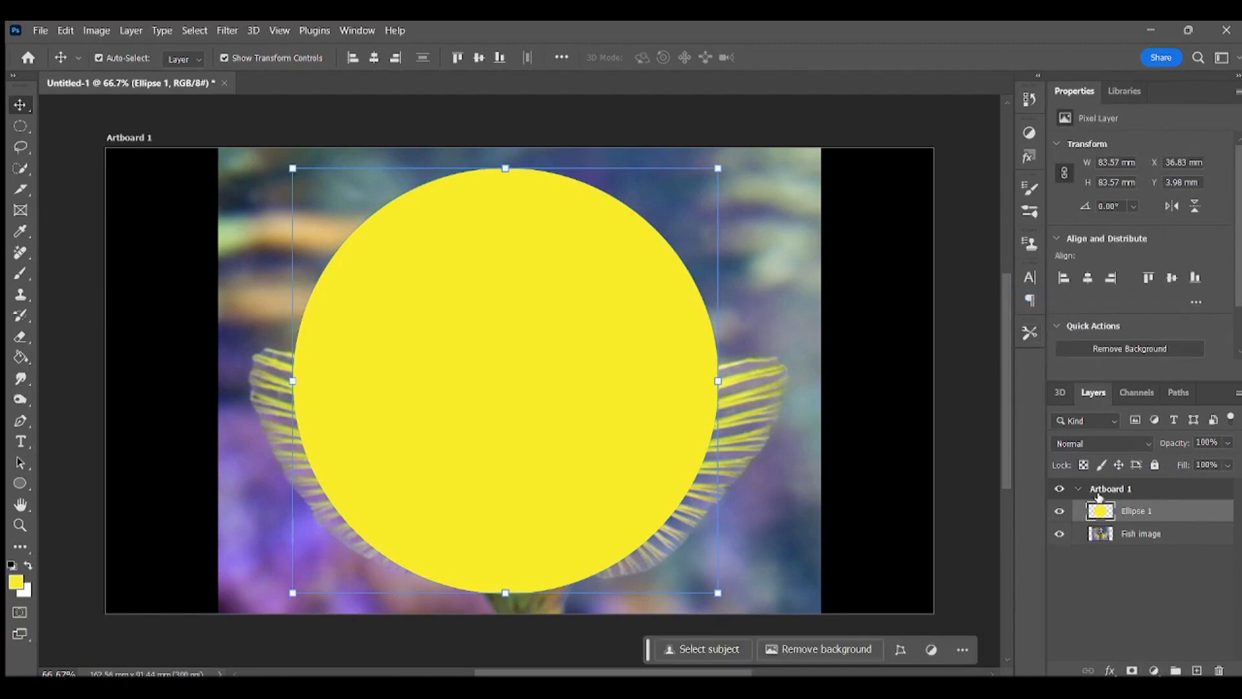
pyautogui.click(1060, 513)
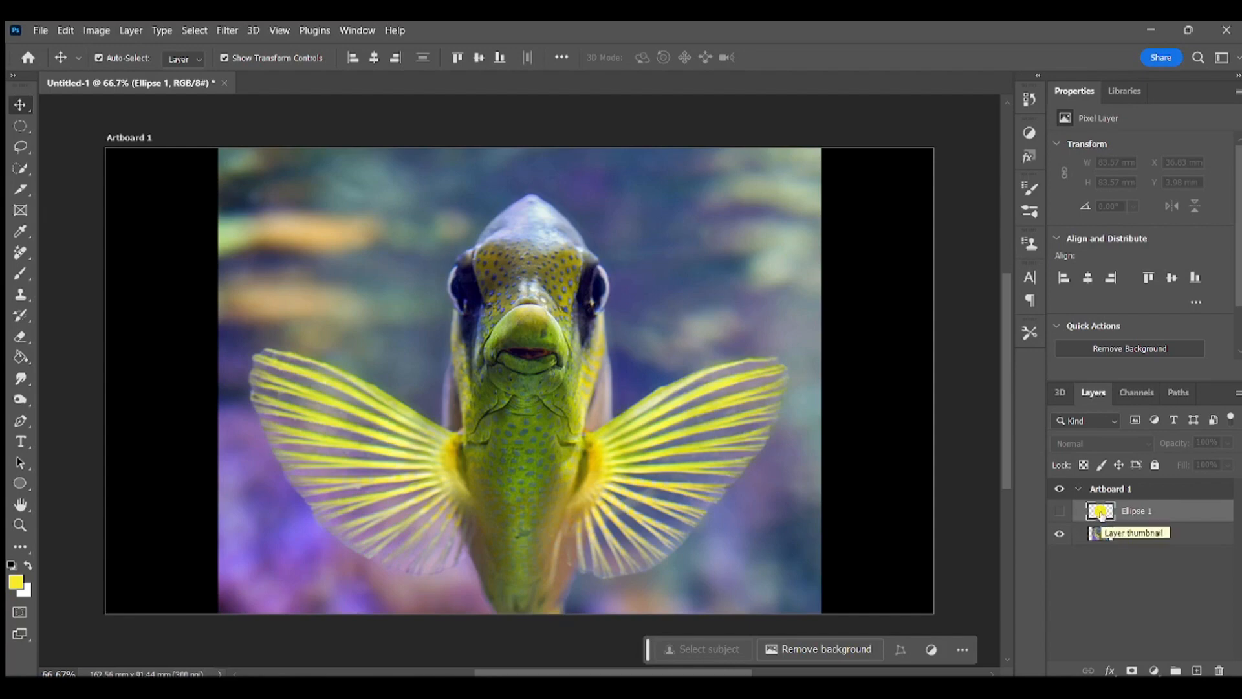
# Step: Load the circle layer's outline as a selection, and add a new layer above it with the Fish image layer hidden
pyautogui.press('ctrl')
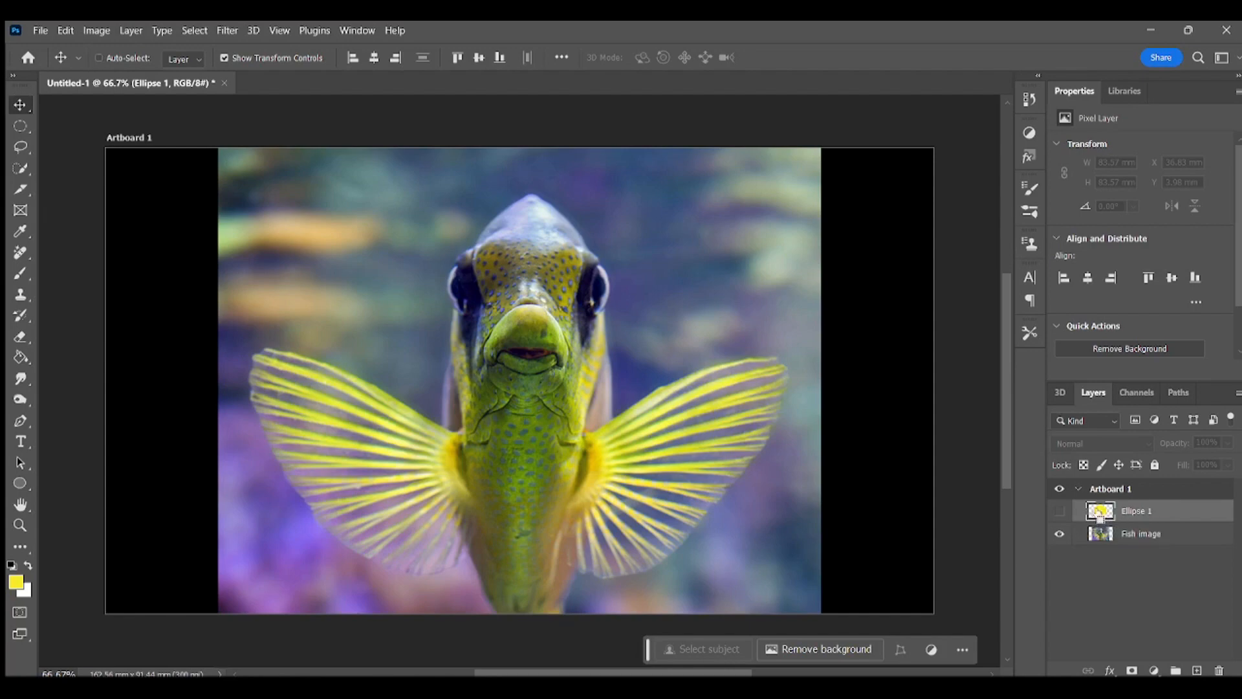
pyautogui.keyDown('ctrl'); pyautogui.click(1100, 518); pyautogui.keyUp('ctrl')
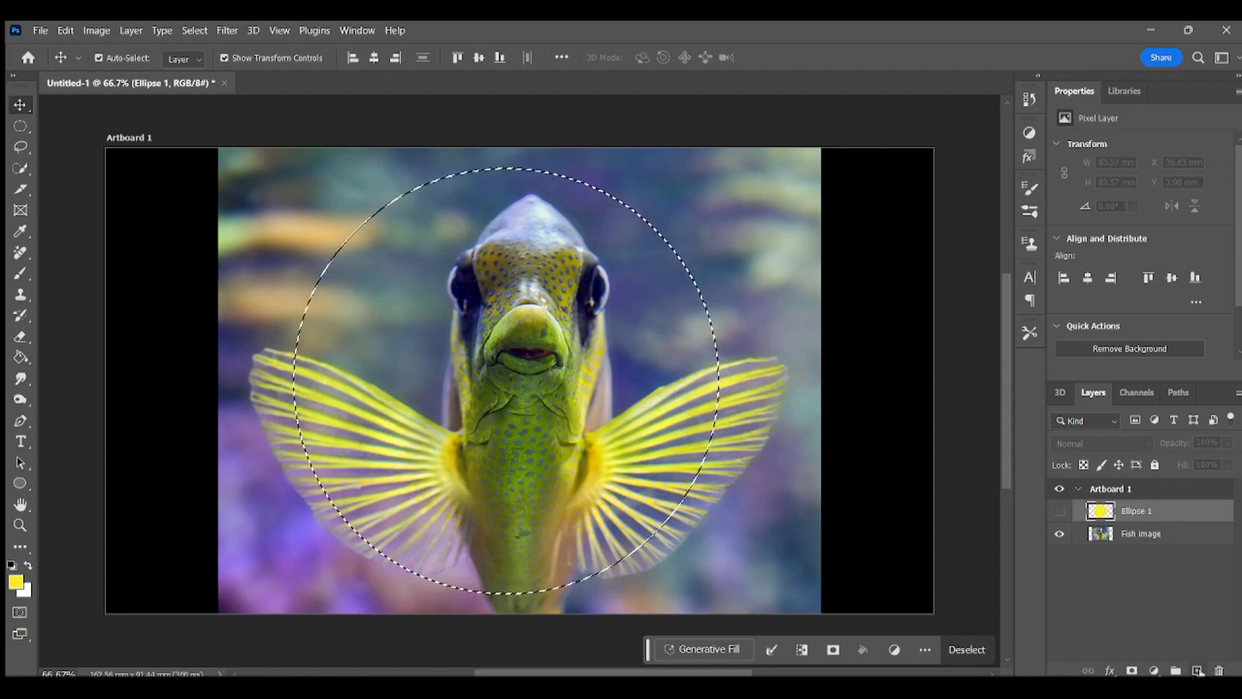
pyautogui.click(1197, 670)
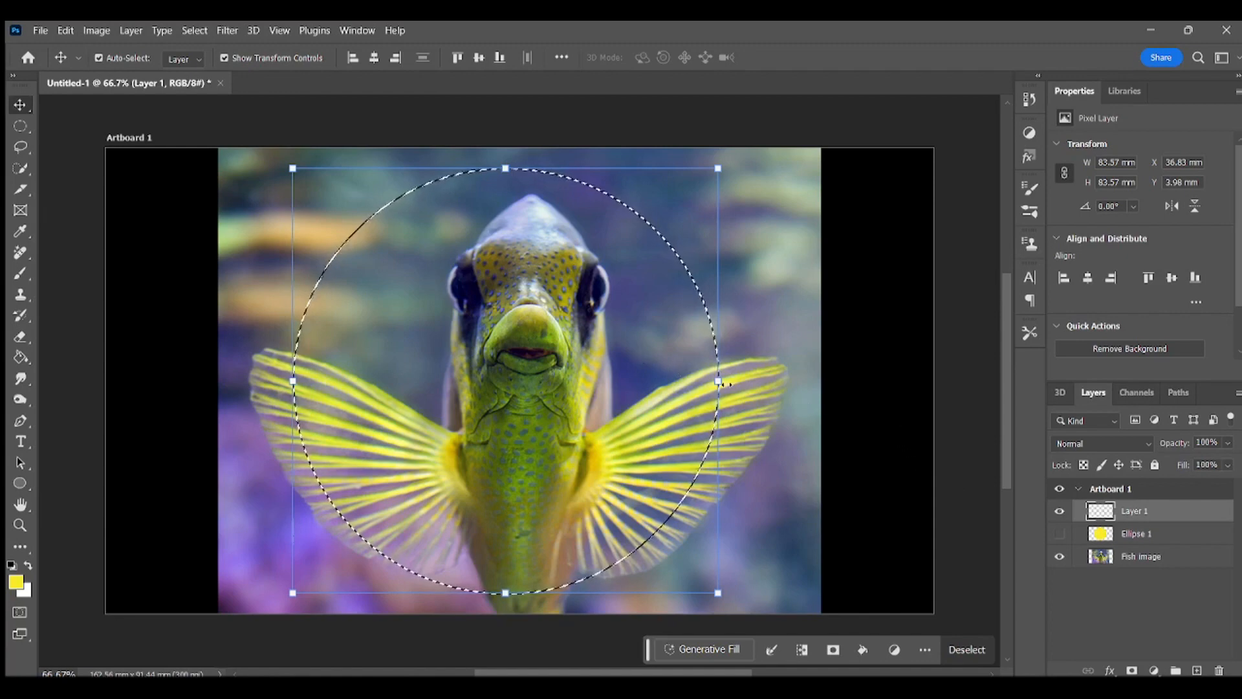
pyautogui.click(1060, 558)
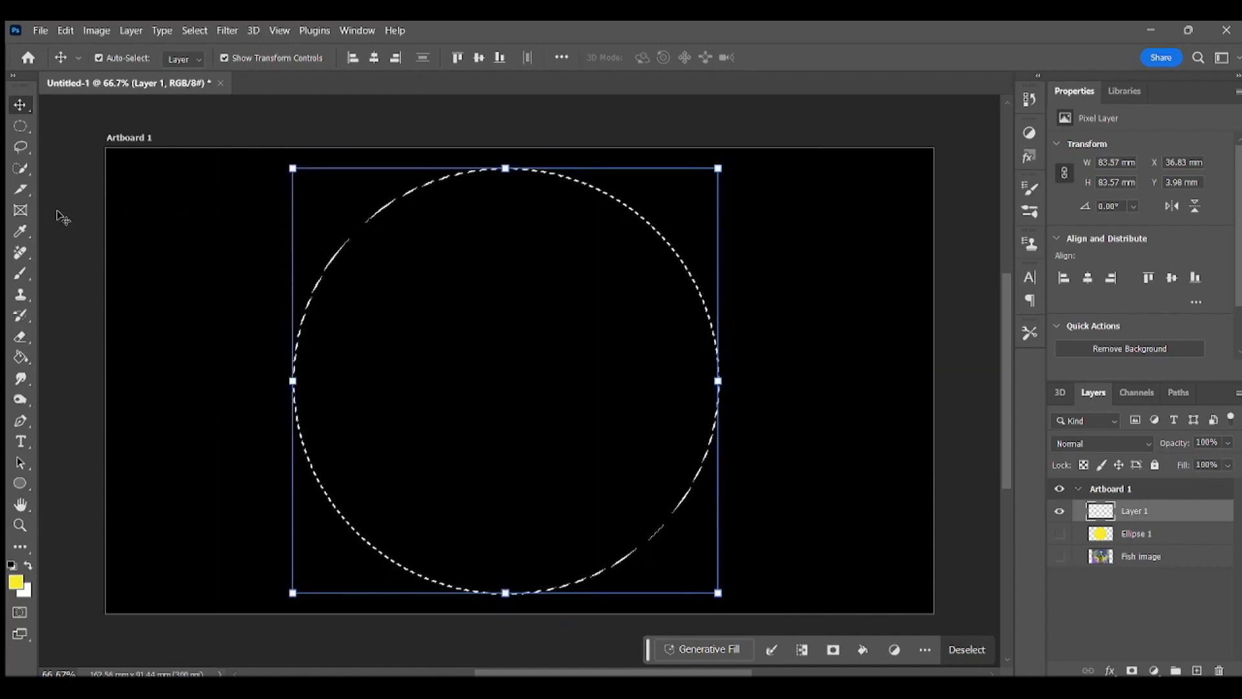
# Step: Set up the Brush tool with the teal foreground color #42e8b3 and a size of 511 px
pyautogui.click(19, 275)
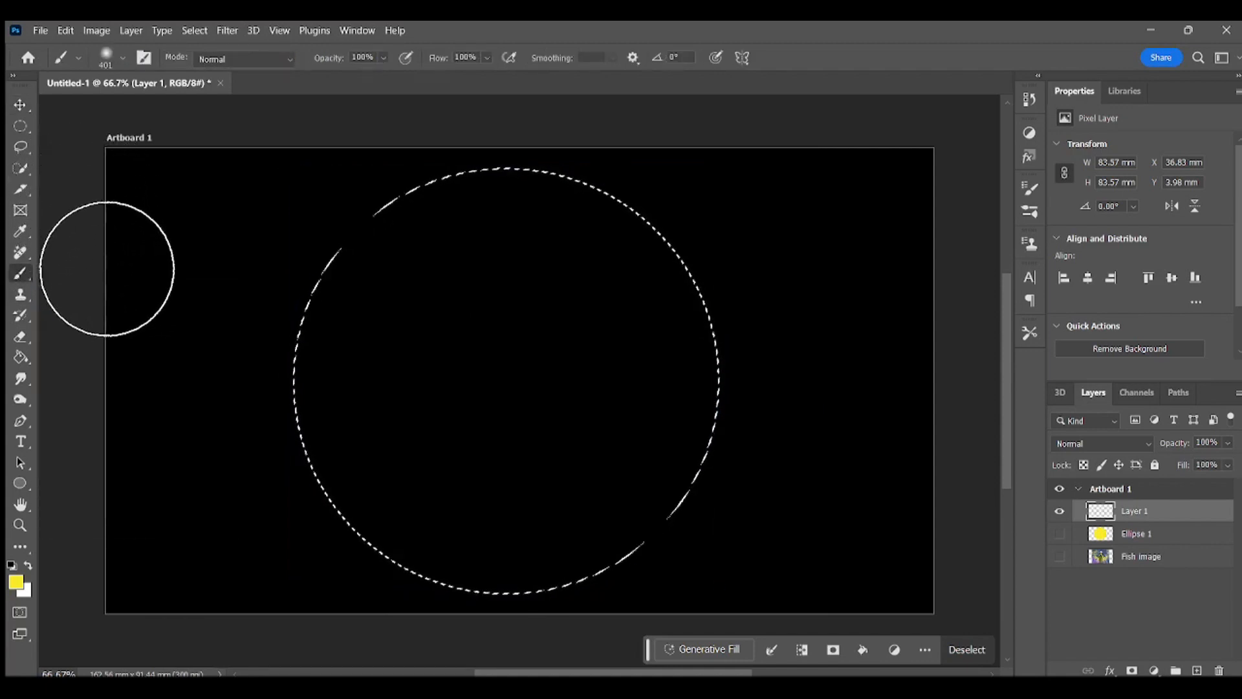
pyautogui.click(23, 580)
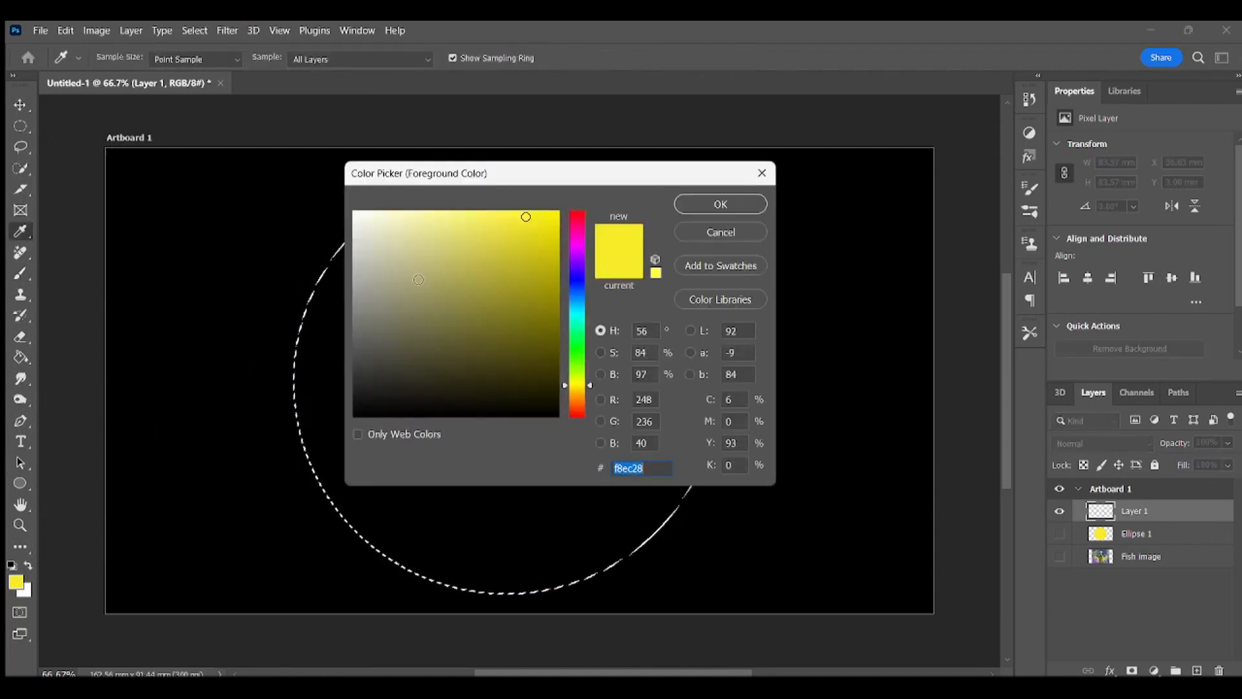
pyautogui.click(581, 328)
pyautogui.click(533, 237)
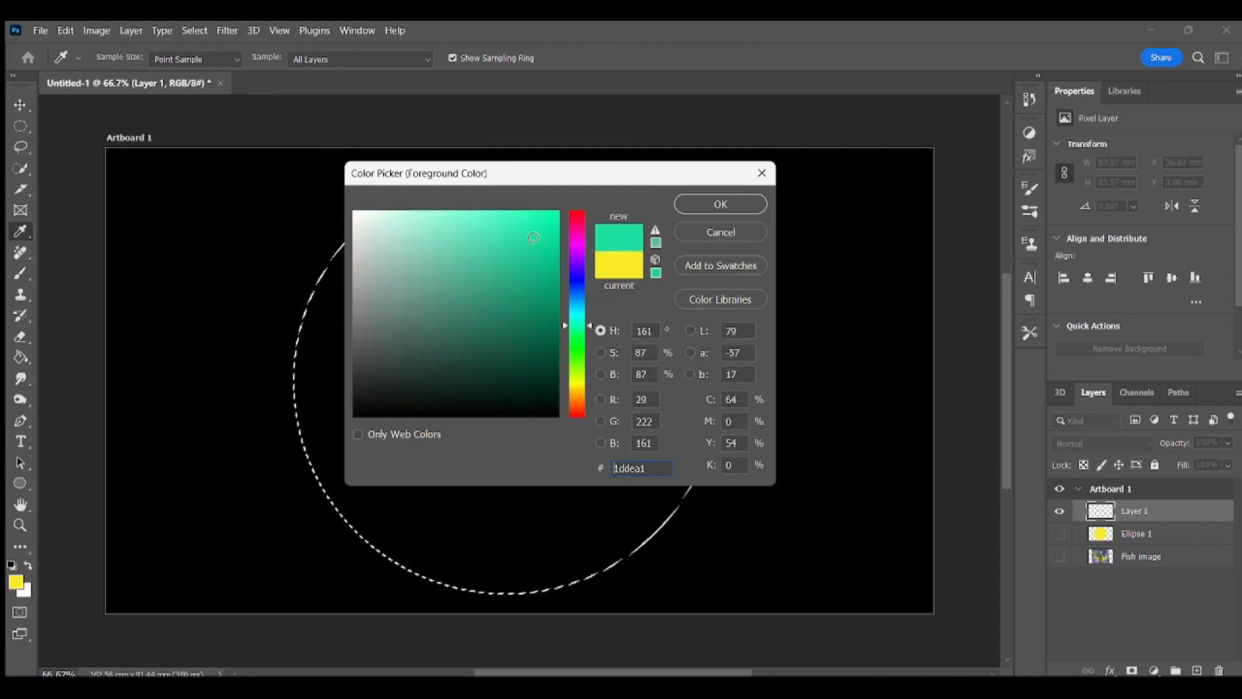
pyautogui.click(533, 227)
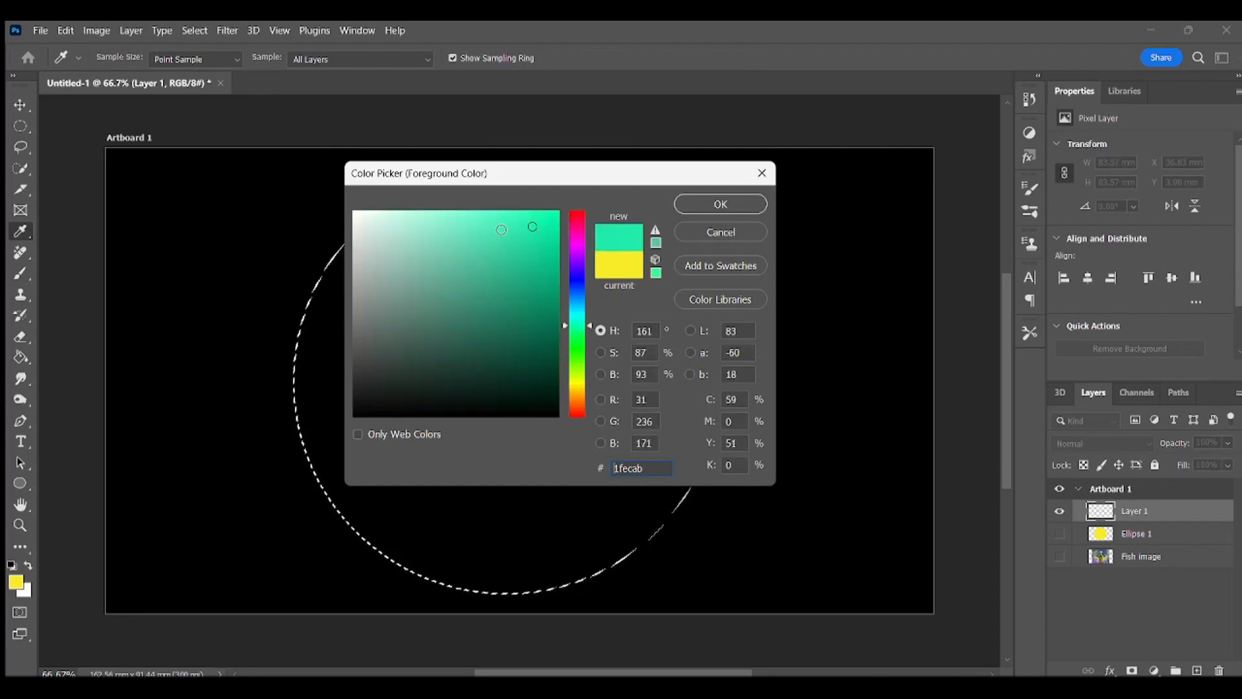
pyautogui.click(501, 229)
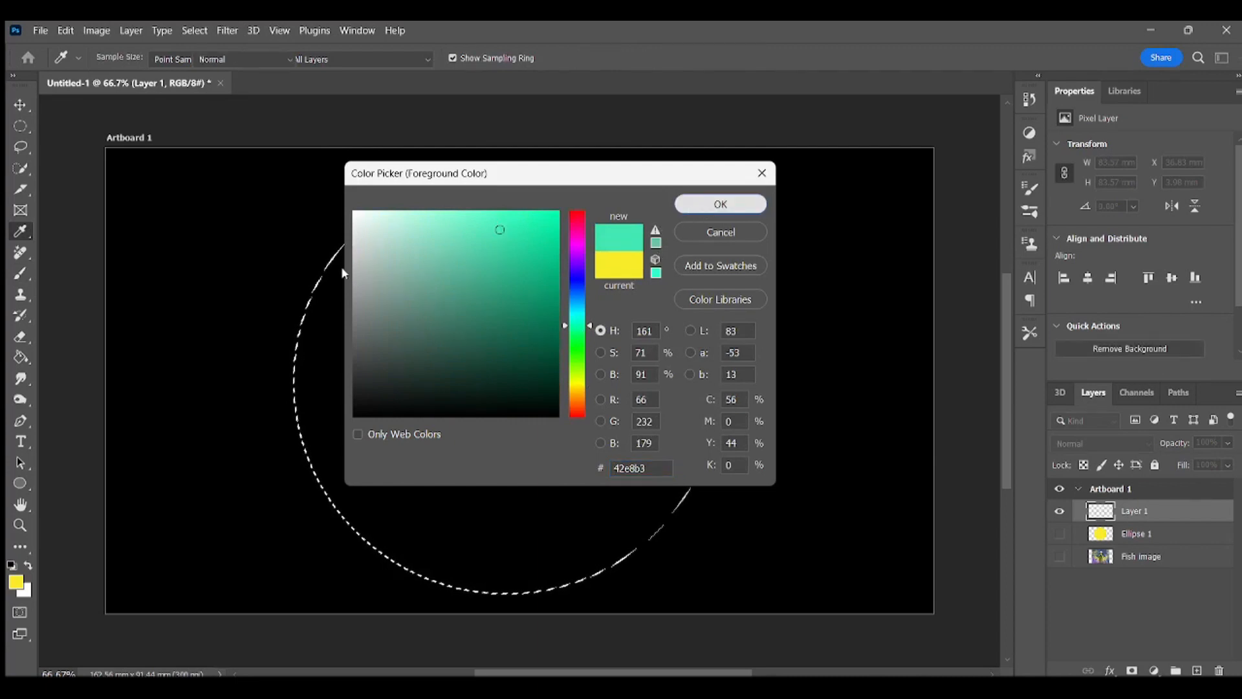
pyautogui.press('Return')
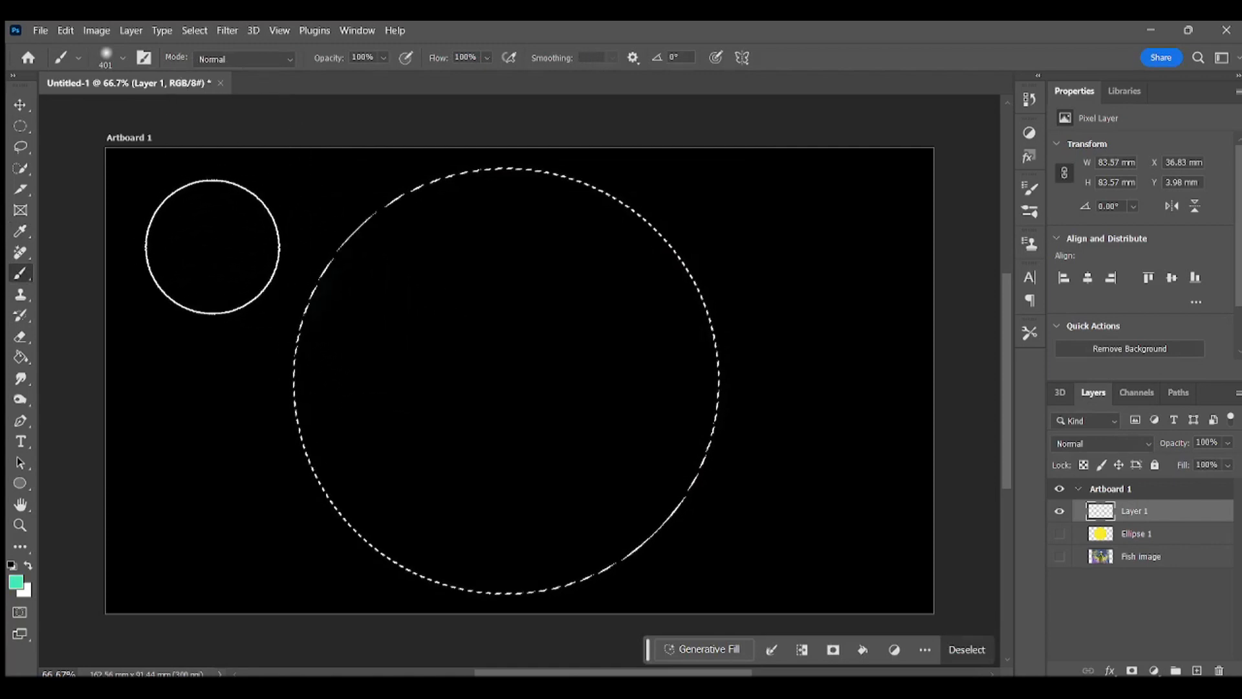
pyautogui.click(123, 57)
pyautogui.moveTo(183, 109); pyautogui.dragTo(189, 103)
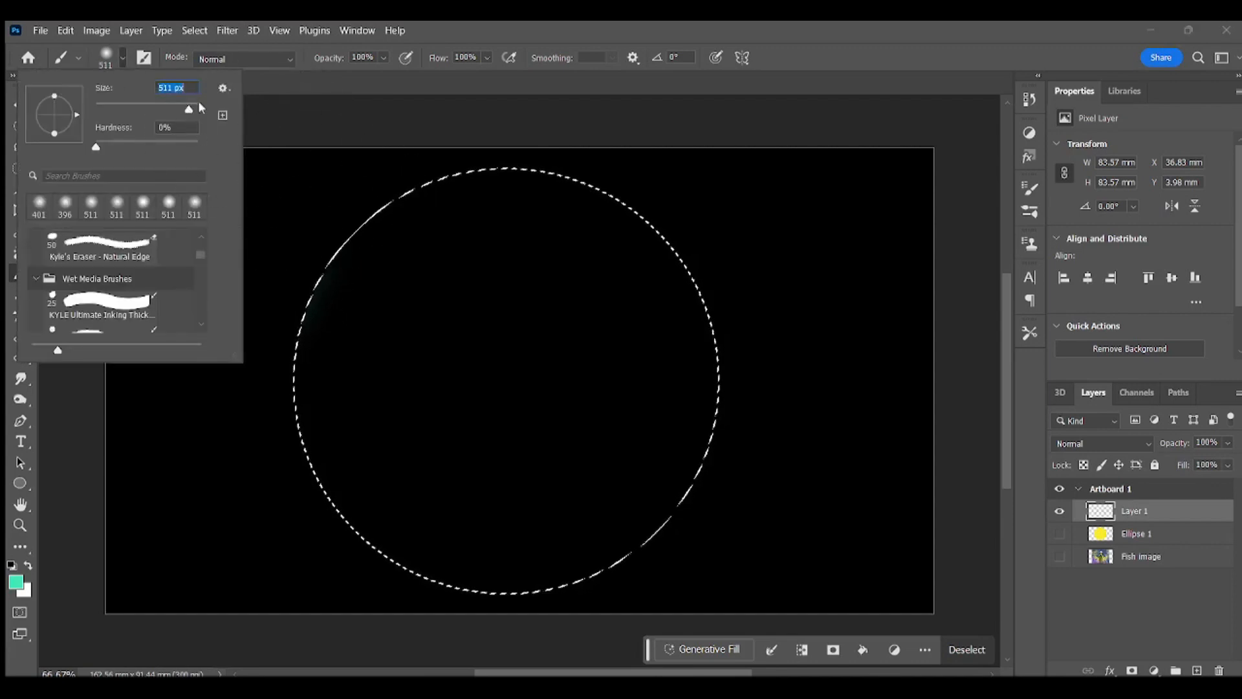
pyautogui.click(125, 62)
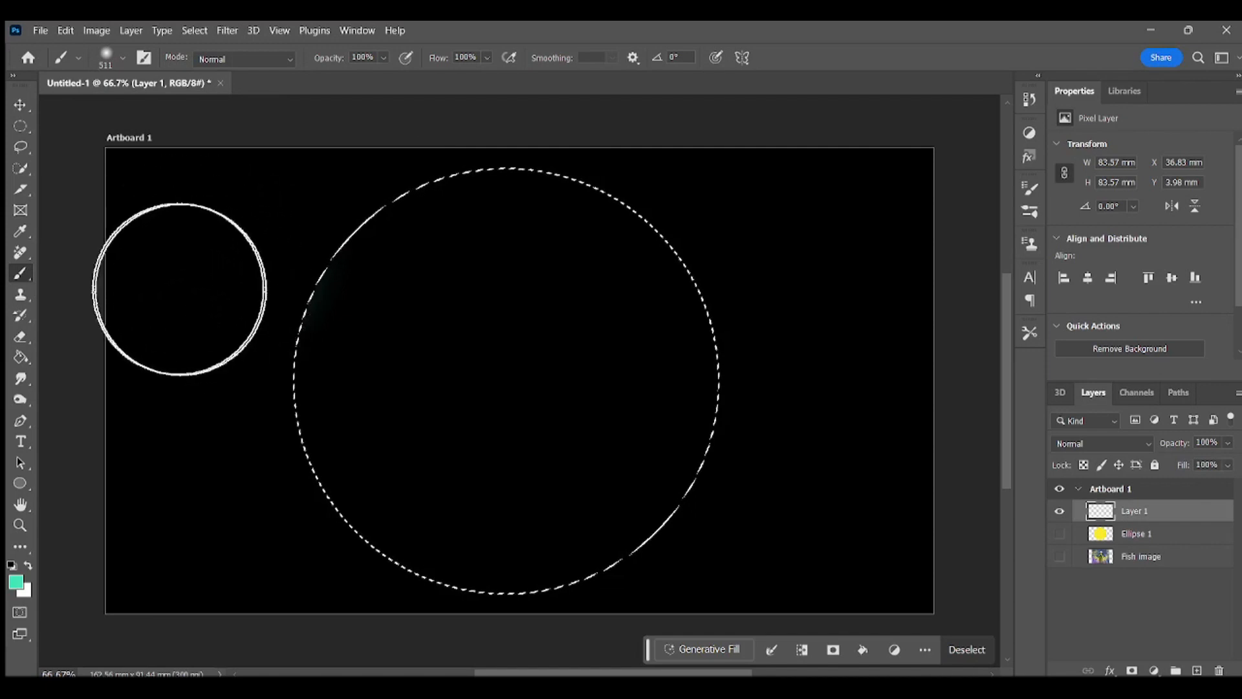
# Step: Paint faint teal glows along the left and right inner edges of the circular selection, undoing the overly strong first stroke
pyautogui.moveTo(250, 367)
pyautogui.mouseDown()
pyautogui.moveTo(243, 352)
pyautogui.moveTo(266, 456)
pyautogui.mouseUp()
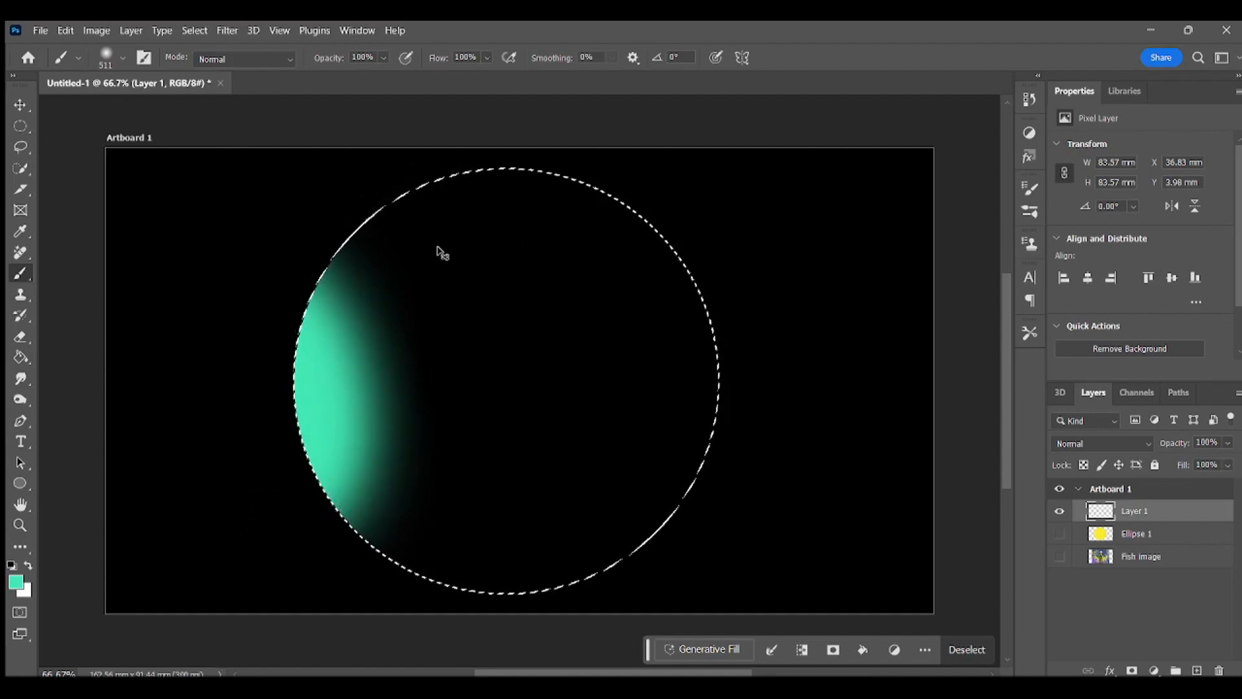
pyautogui.hotkey('ctrl', 'z')
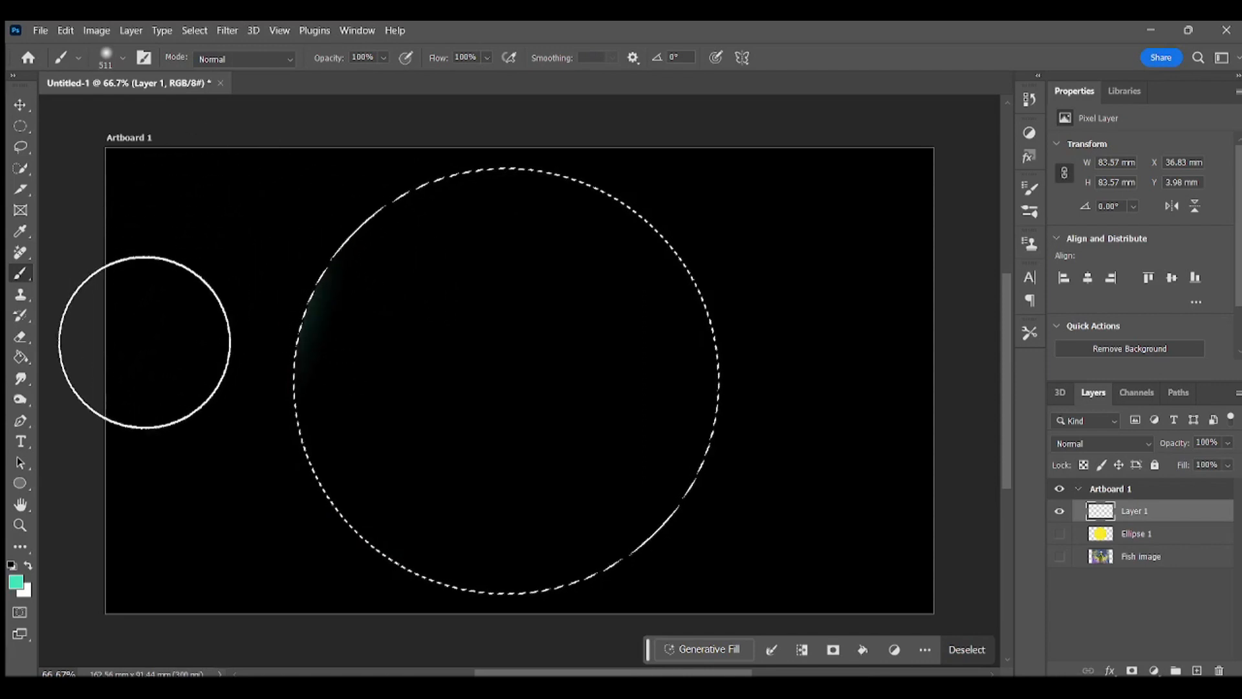
pyautogui.moveTo(144, 343)
pyautogui.mouseDown()
pyautogui.moveTo(157, 449)
pyautogui.moveTo(224, 608)
pyautogui.mouseUp()
pyautogui.moveTo(740, 169)
pyautogui.mouseDown()
pyautogui.moveTo(840, 239)
pyautogui.moveTo(854, 279)
pyautogui.moveTo(869, 387)
pyautogui.moveTo(874, 372)
pyautogui.moveTo(847, 474)
pyautogui.mouseUp()
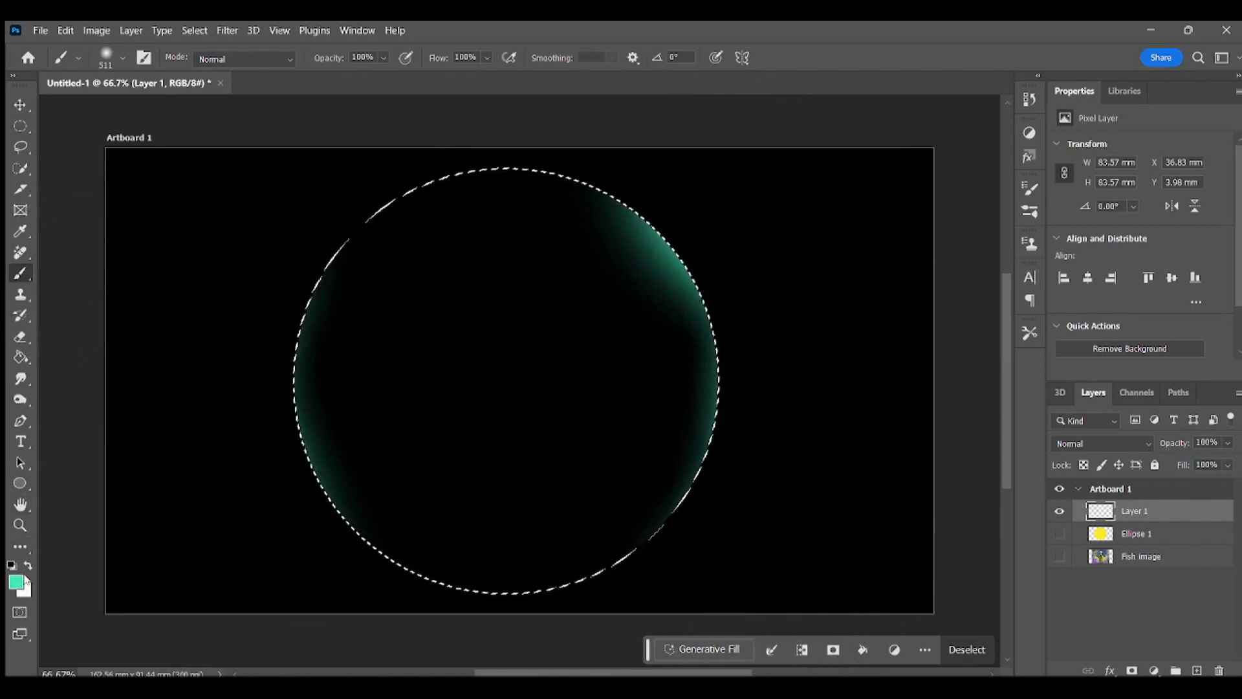
# Step: Set the foreground color to purple #d322e8 and brush glows along the circle's upper-left, lower-right and upper-right inner edges
pyautogui.click(16, 581)
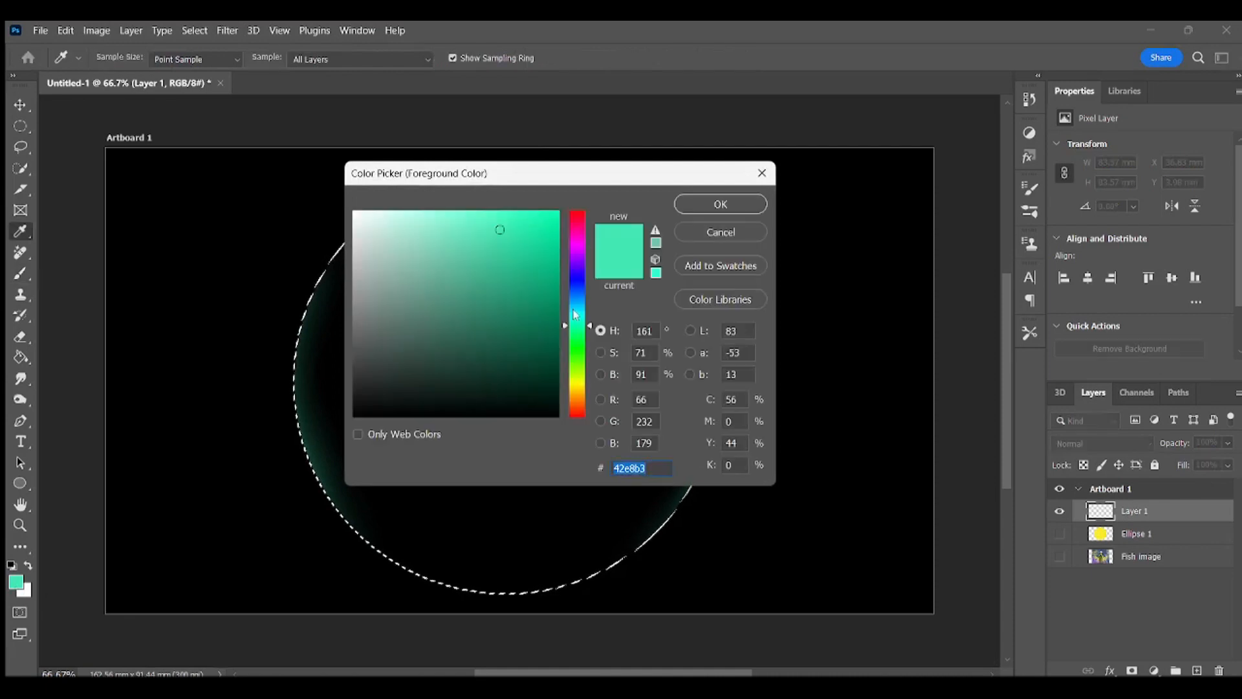
pyautogui.click(577, 250)
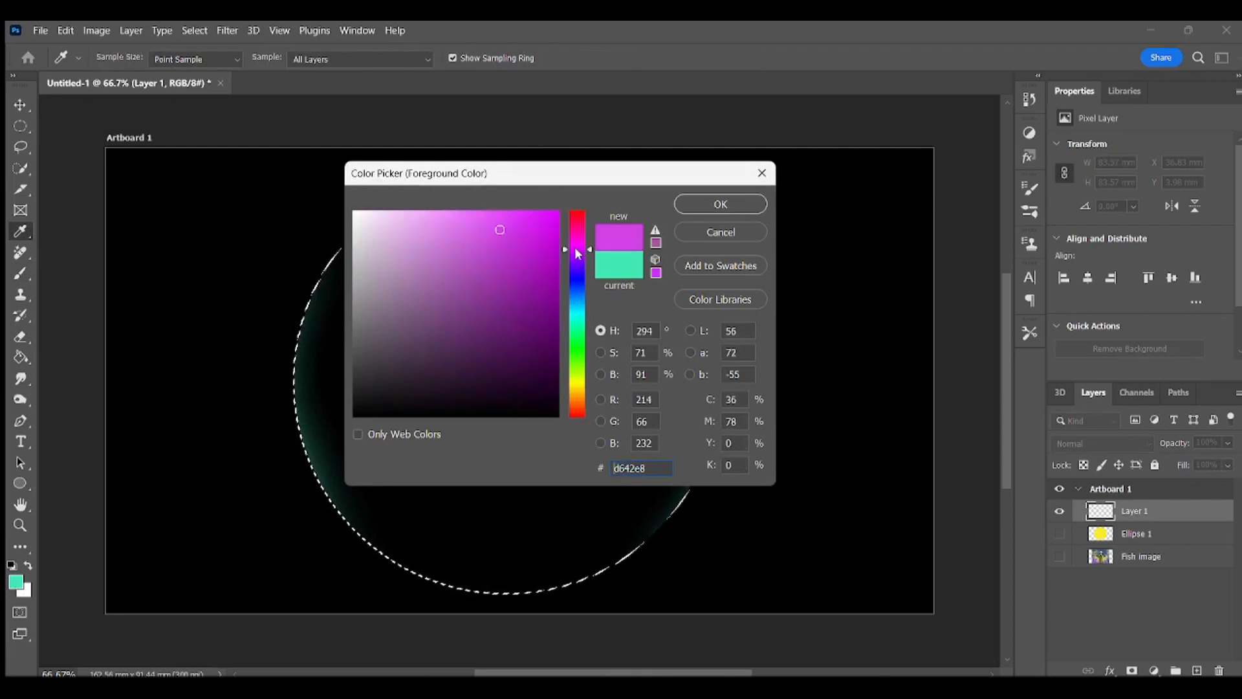
pyautogui.click(530, 230)
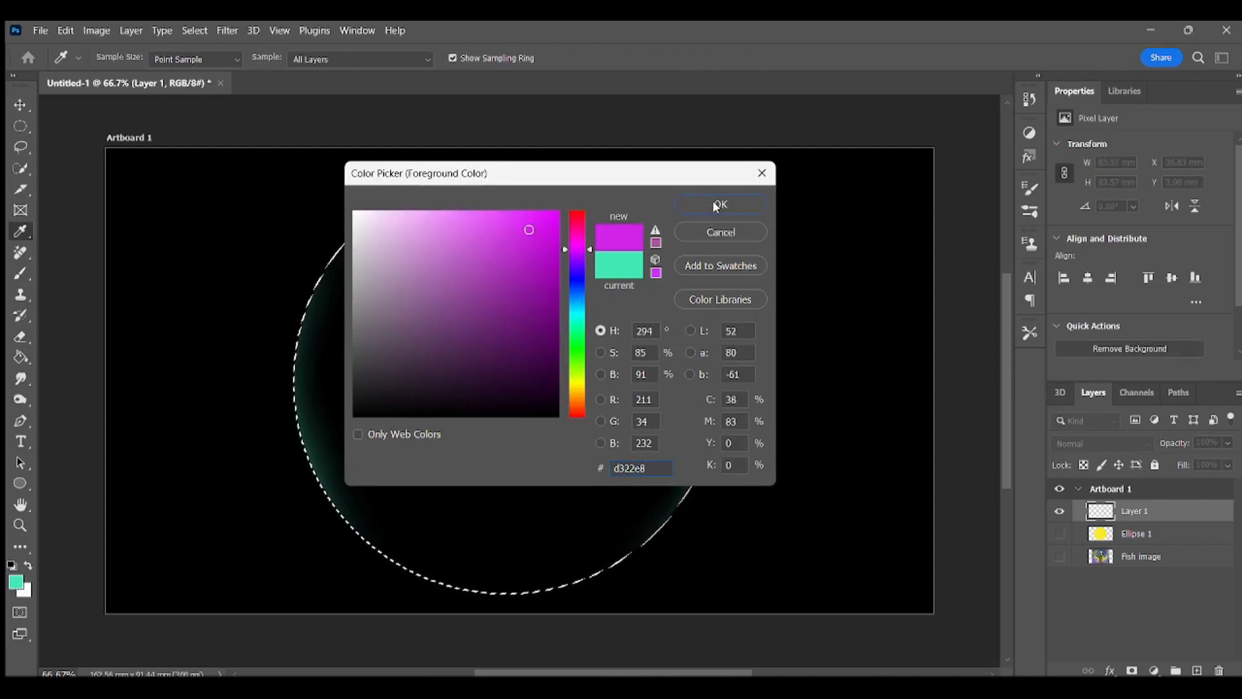
pyautogui.click(715, 207)
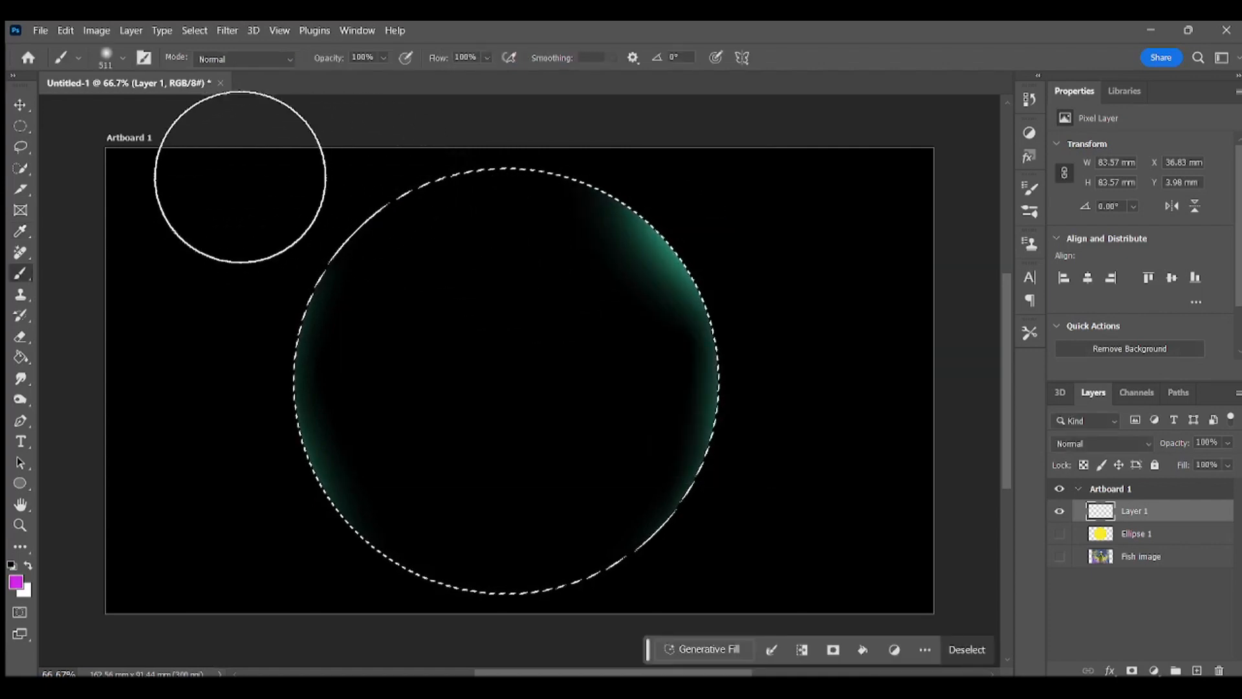
pyautogui.moveTo(260, 160)
pyautogui.mouseDown()
pyautogui.moveTo(216, 172)
pyautogui.moveTo(169, 289)
pyautogui.moveTo(166, 350)
pyautogui.mouseUp()
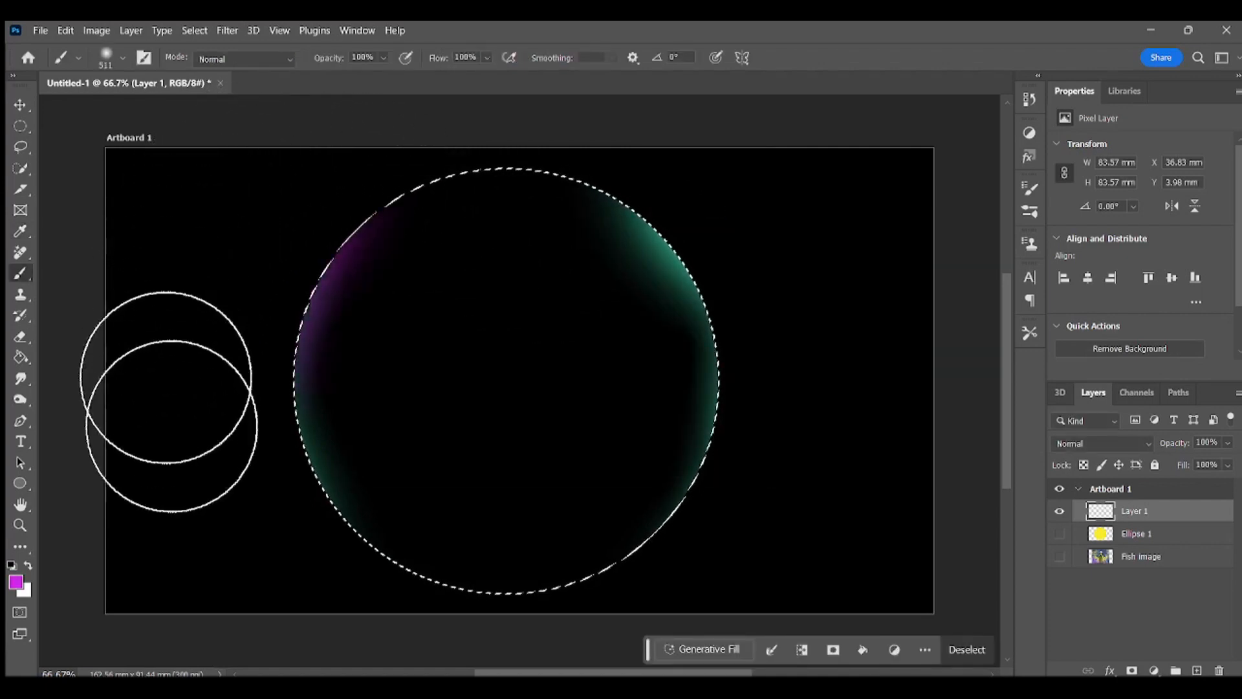
pyautogui.moveTo(741, 462)
pyautogui.mouseDown()
pyautogui.moveTo(748, 549)
pyautogui.moveTo(708, 596)
pyautogui.moveTo(730, 604)
pyautogui.moveTo(666, 651)
pyautogui.mouseUp()
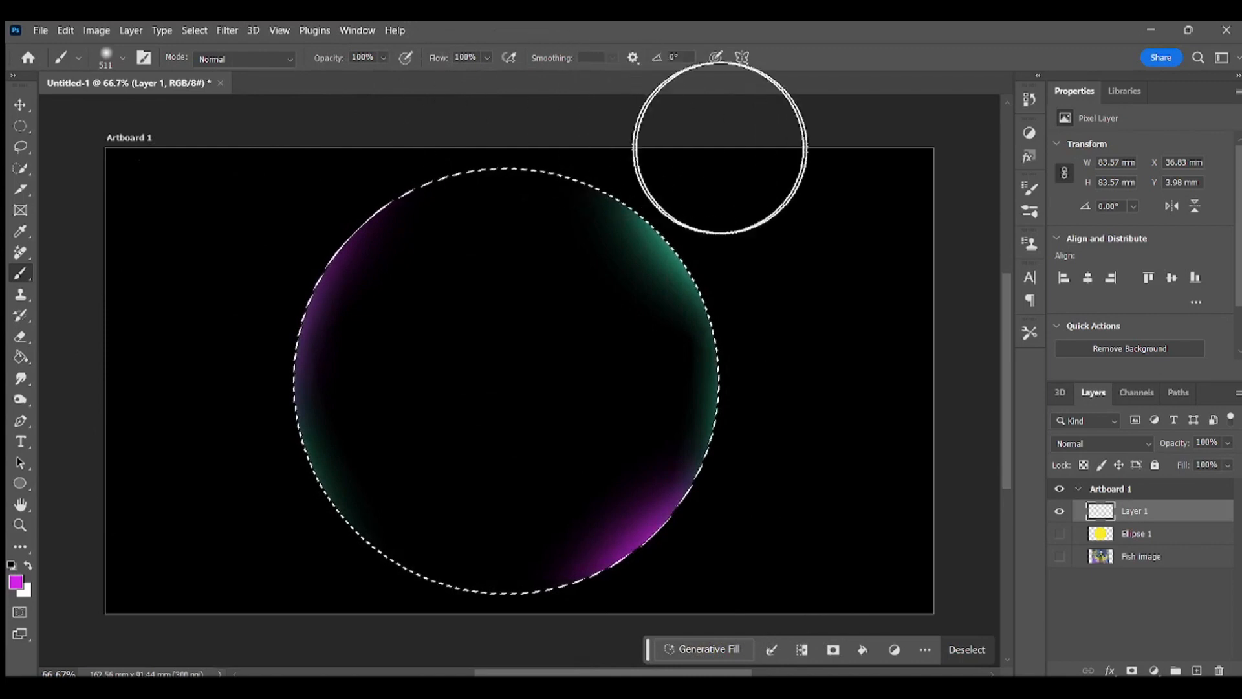
pyautogui.moveTo(729, 151)
pyautogui.mouseDown()
pyautogui.moveTo(794, 207)
pyautogui.moveTo(849, 366)
pyautogui.mouseUp()
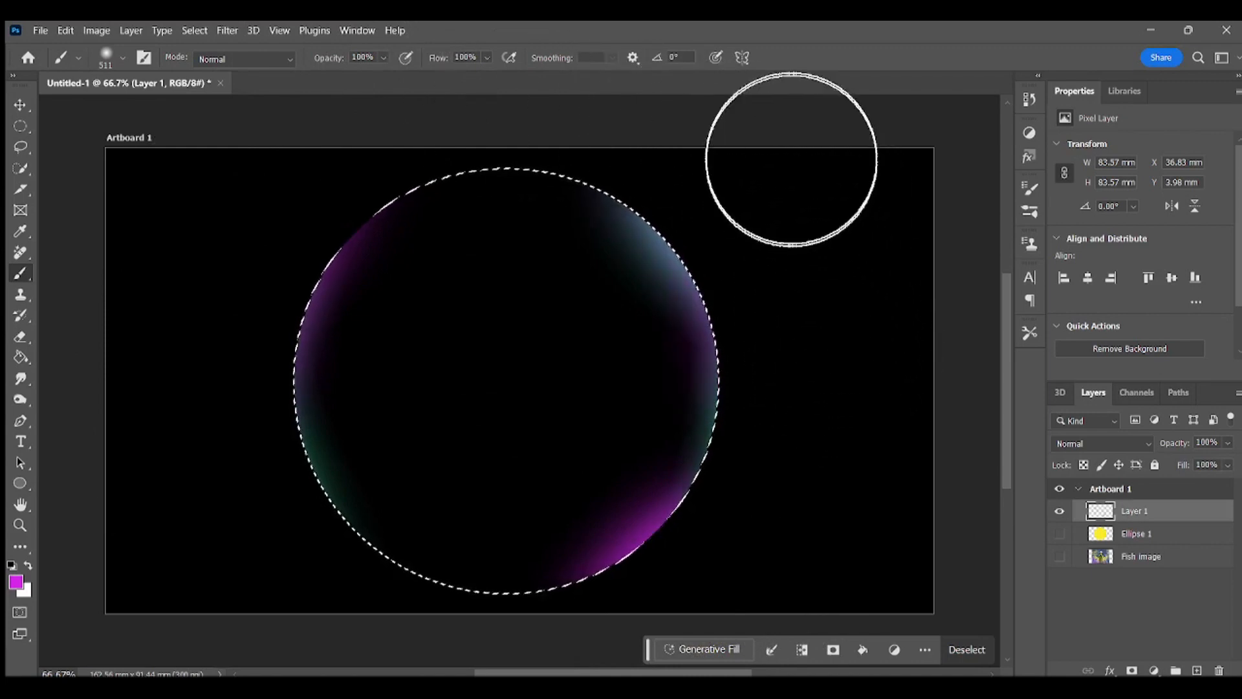
# Step: Set the foreground color to yellow #f3ea5e and brush glows along the circle's top, upper-right, lower-right and lower-left inner edges
pyautogui.click(16, 582)
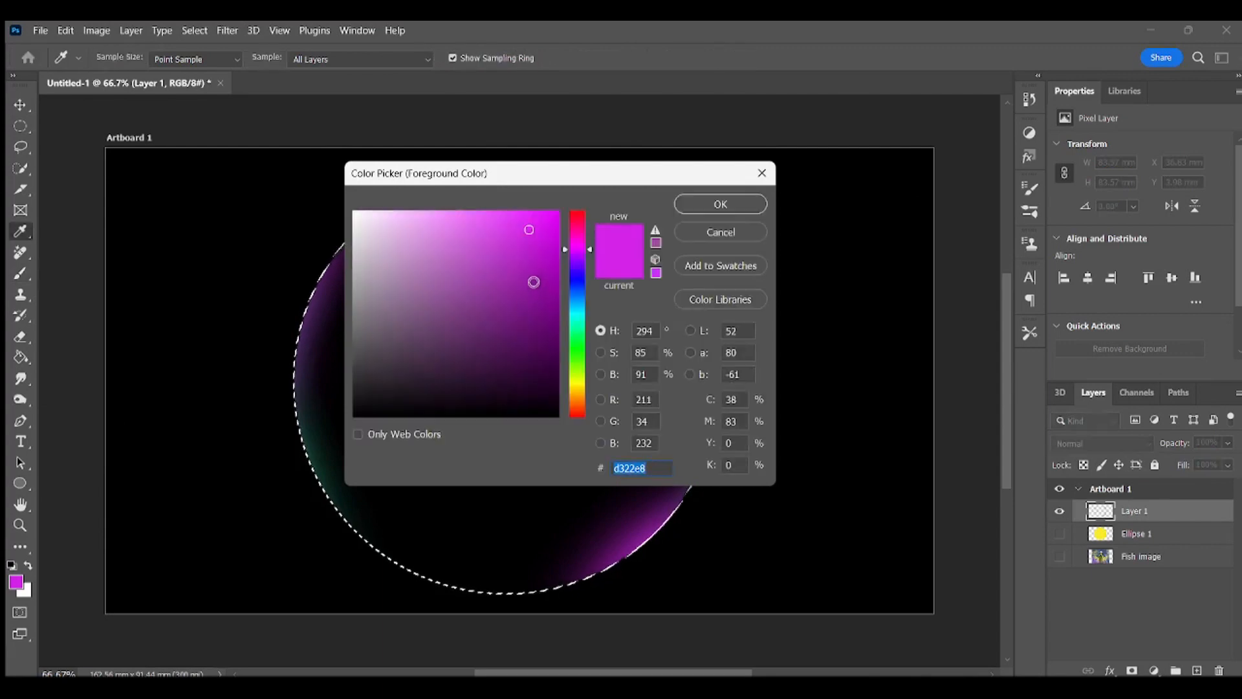
pyautogui.click(578, 385)
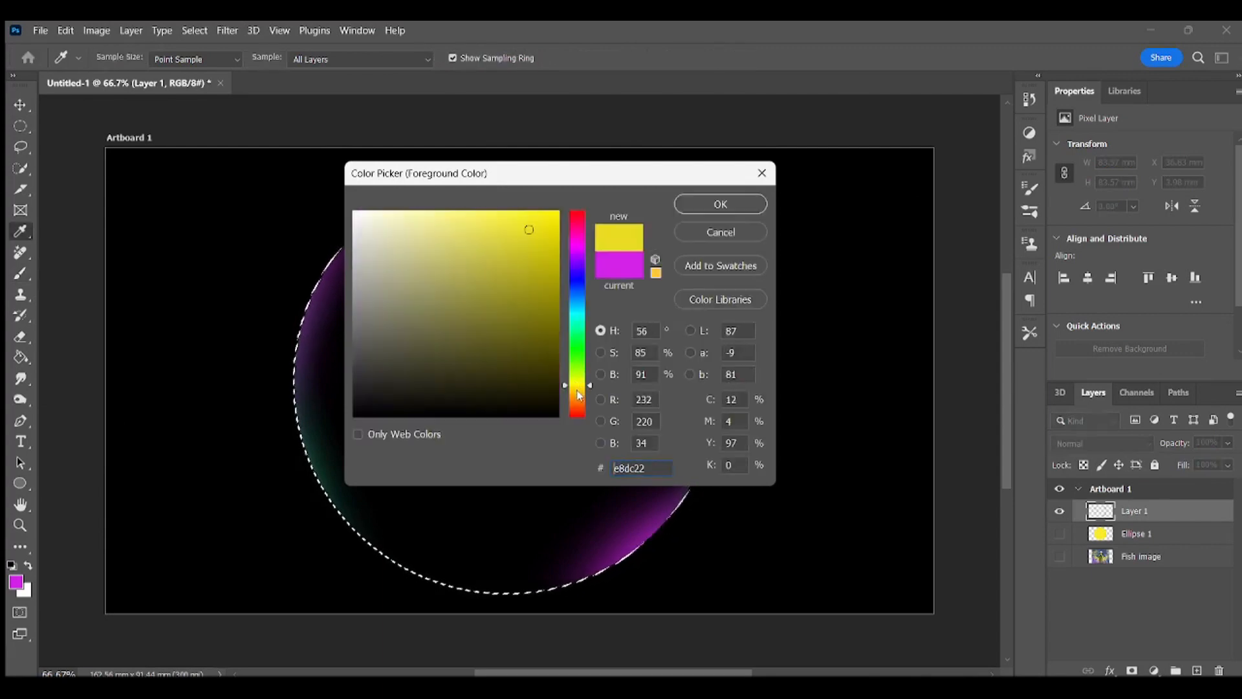
pyautogui.click(480, 221)
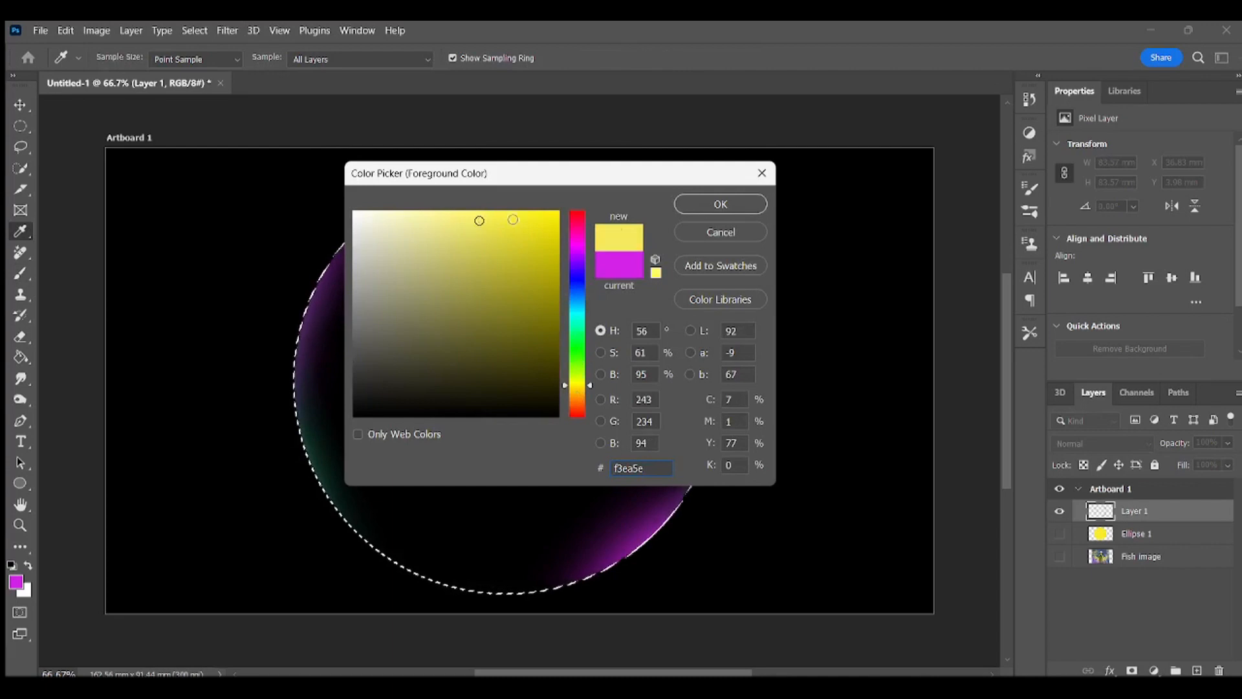
pyautogui.click(728, 204)
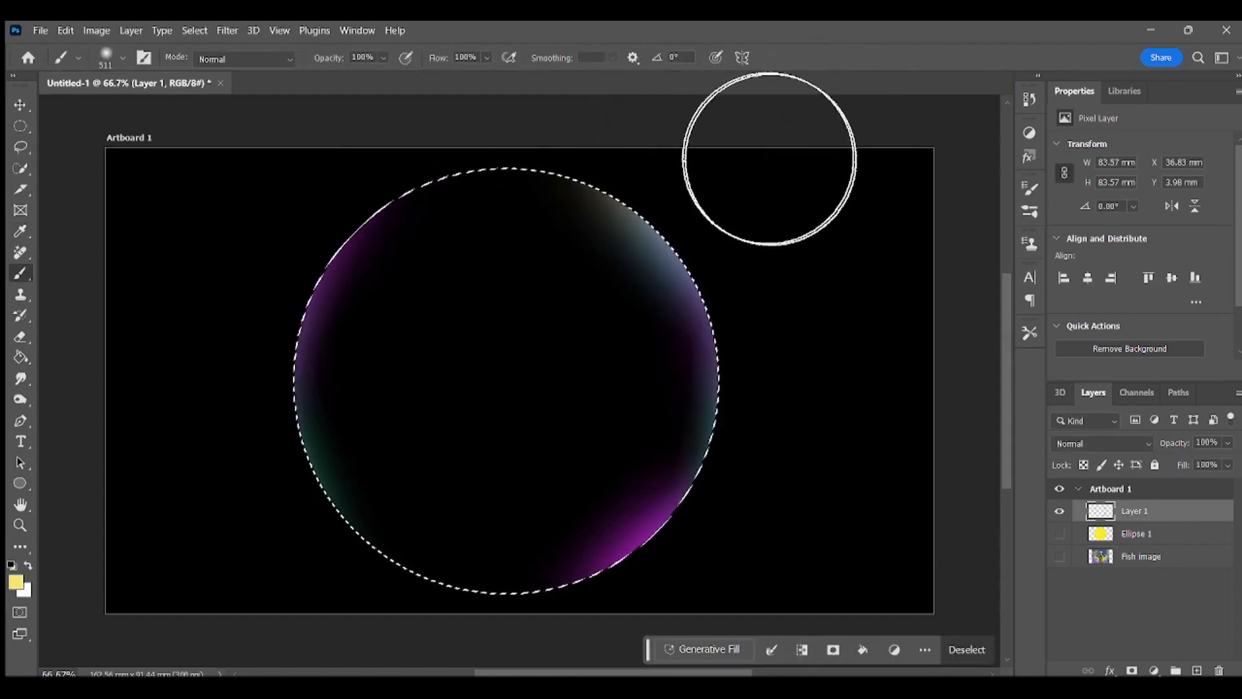
pyautogui.moveTo(706, 109)
pyautogui.mouseDown()
pyautogui.moveTo(602, 49)
pyautogui.moveTo(490, 20)
pyautogui.mouseUp()
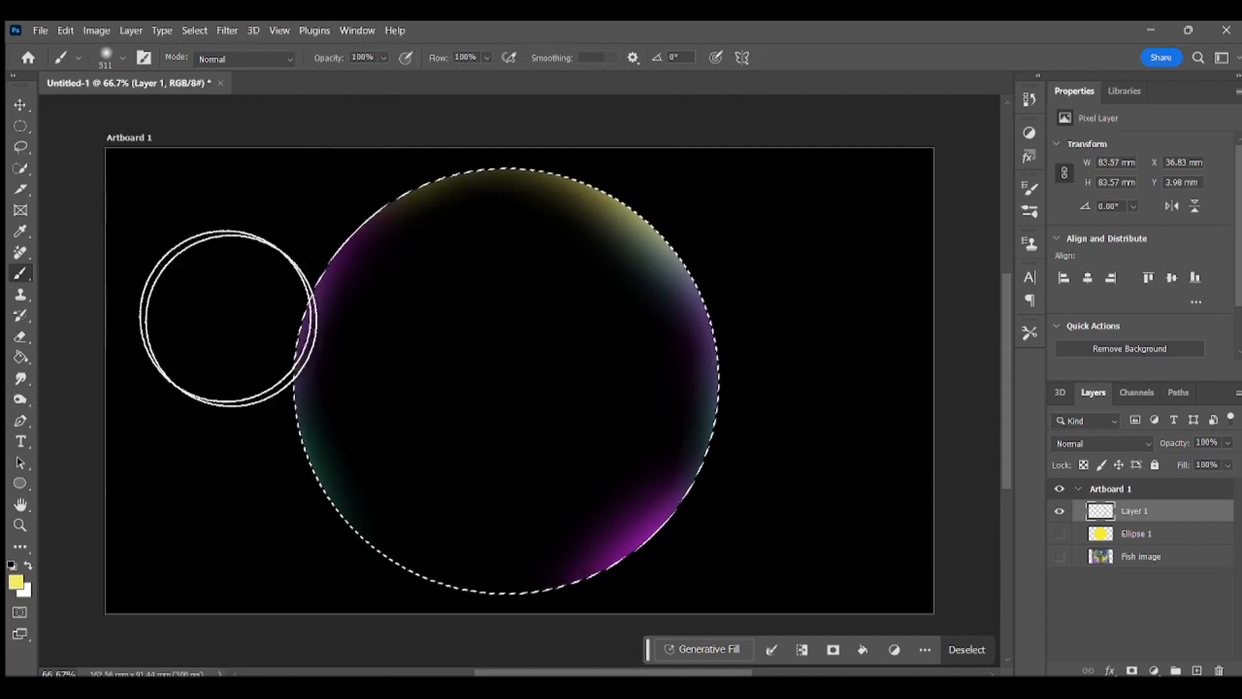
pyautogui.moveTo(813, 526); pyautogui.dragTo(857, 380)
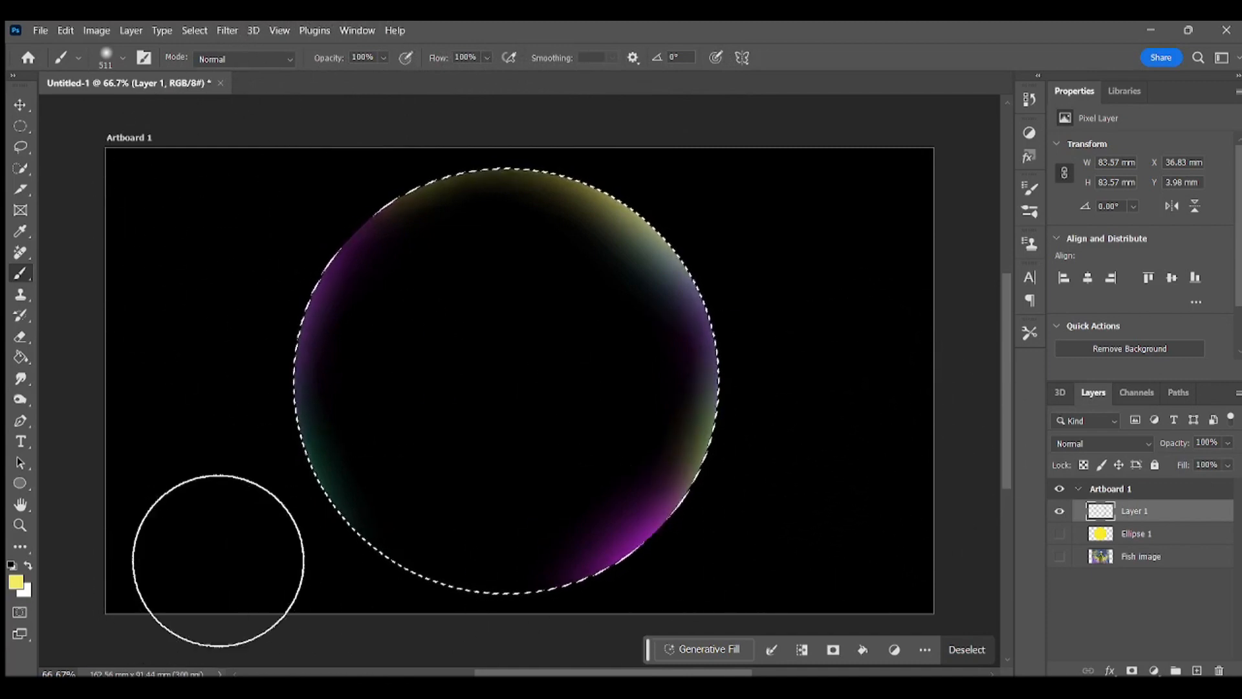
pyautogui.moveTo(235, 594)
pyautogui.mouseDown()
pyautogui.moveTo(338, 676)
pyautogui.moveTo(397, 696)
pyautogui.moveTo(479, 698)
pyautogui.mouseUp()
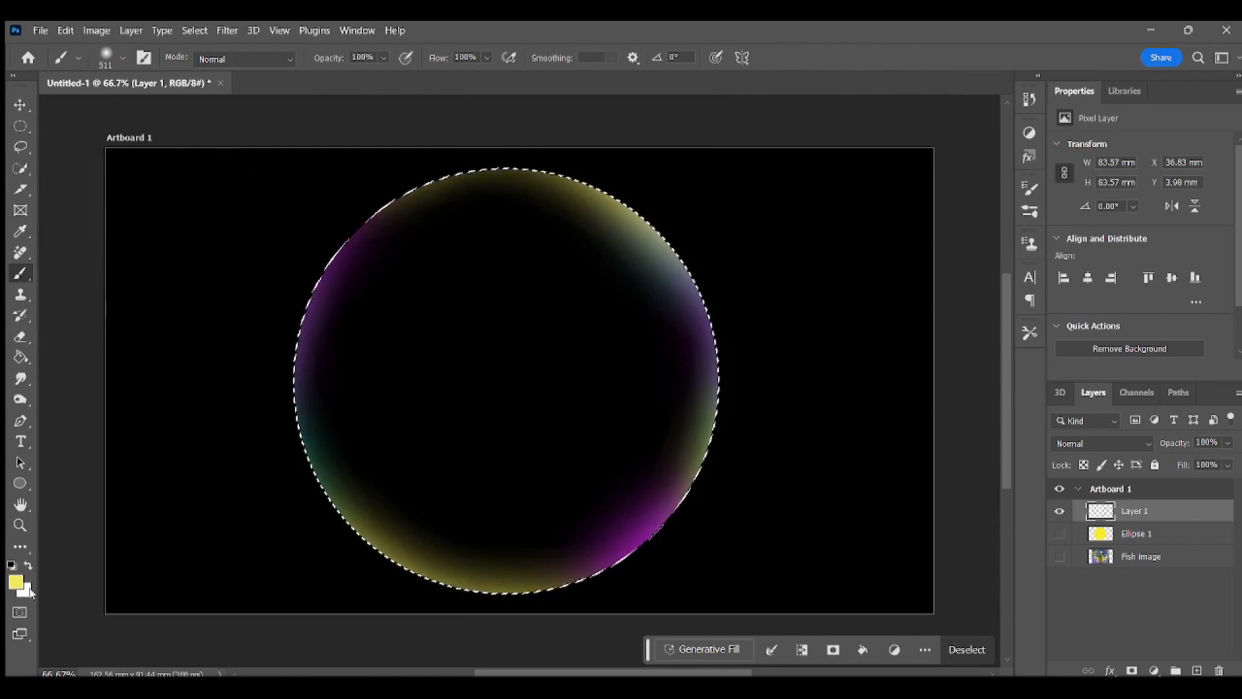
# Step: Brush soft white highlights along the circle's left and bottom inner edges, and clear the circular selection
pyautogui.click(28, 565)
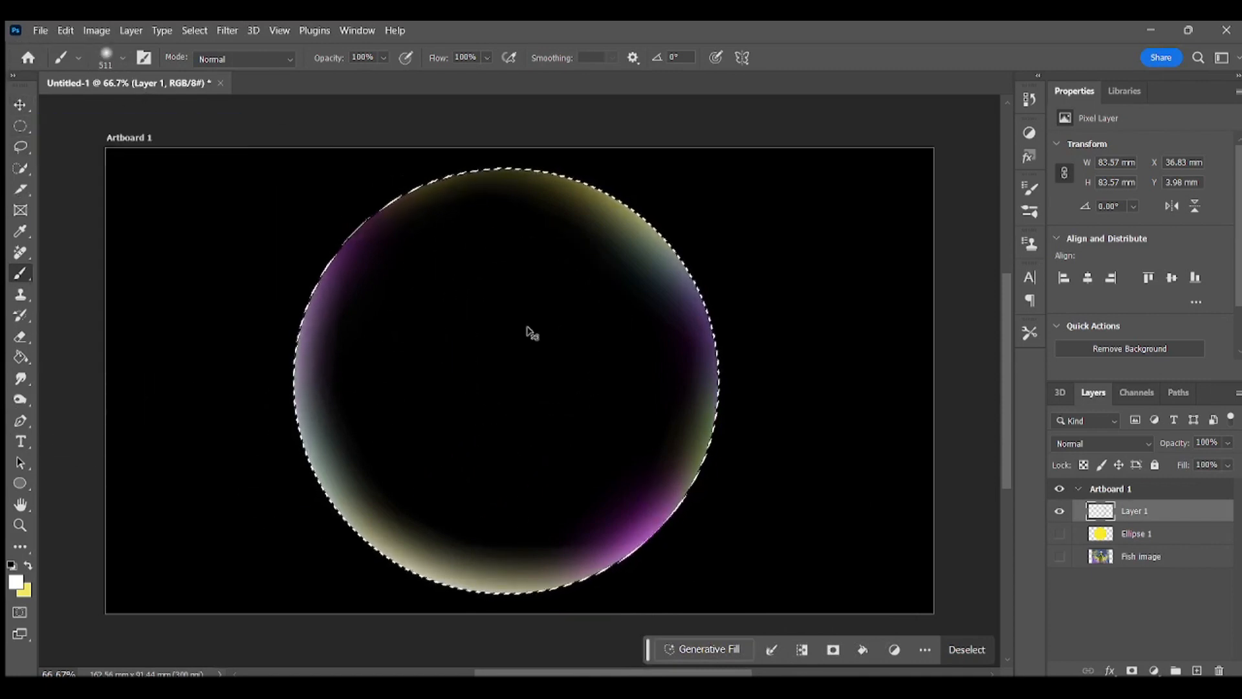
pyautogui.hotkey('ctrl', 'd')
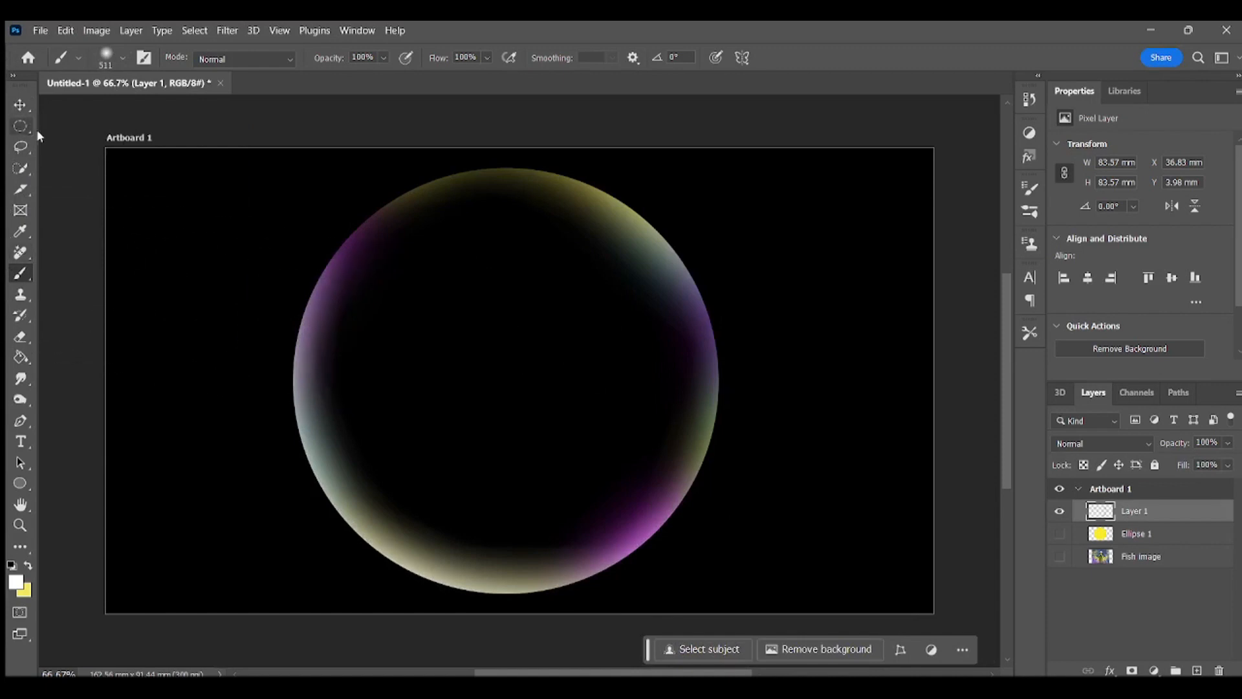
# Step: Show the Fish image layer and scale the picture down to about 108 × 84 mm, matching the bubble's height
pyautogui.click(21, 105)
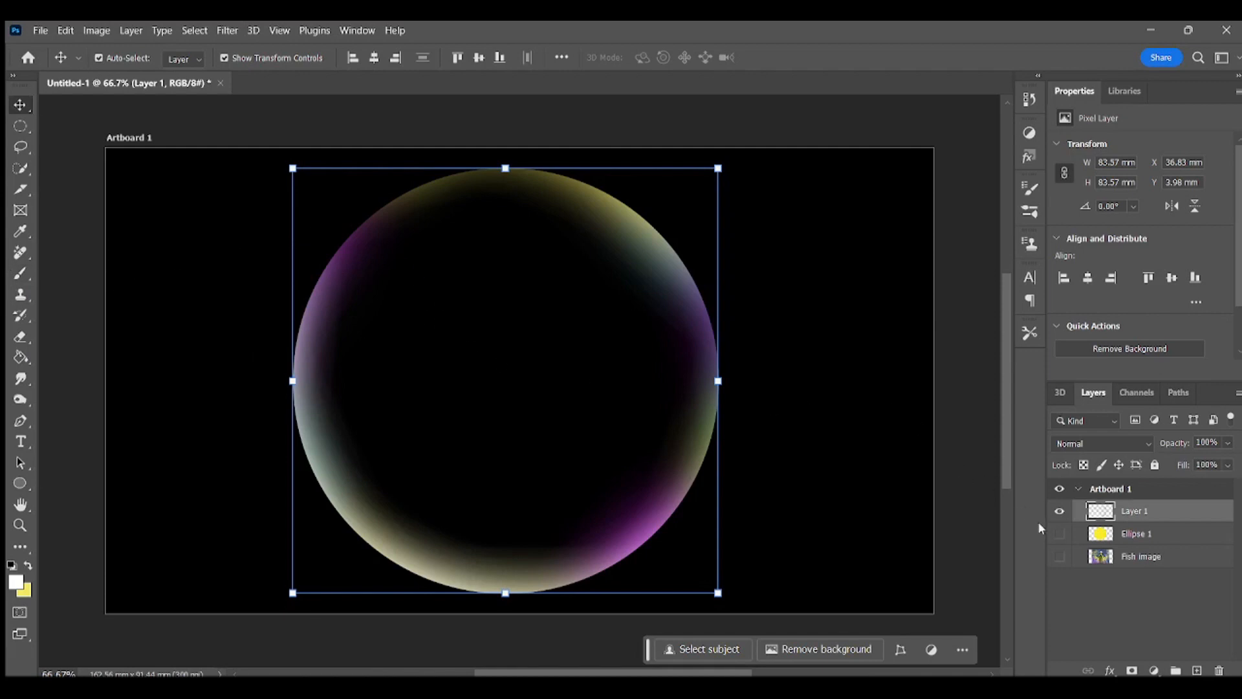
pyautogui.click(1059, 557)
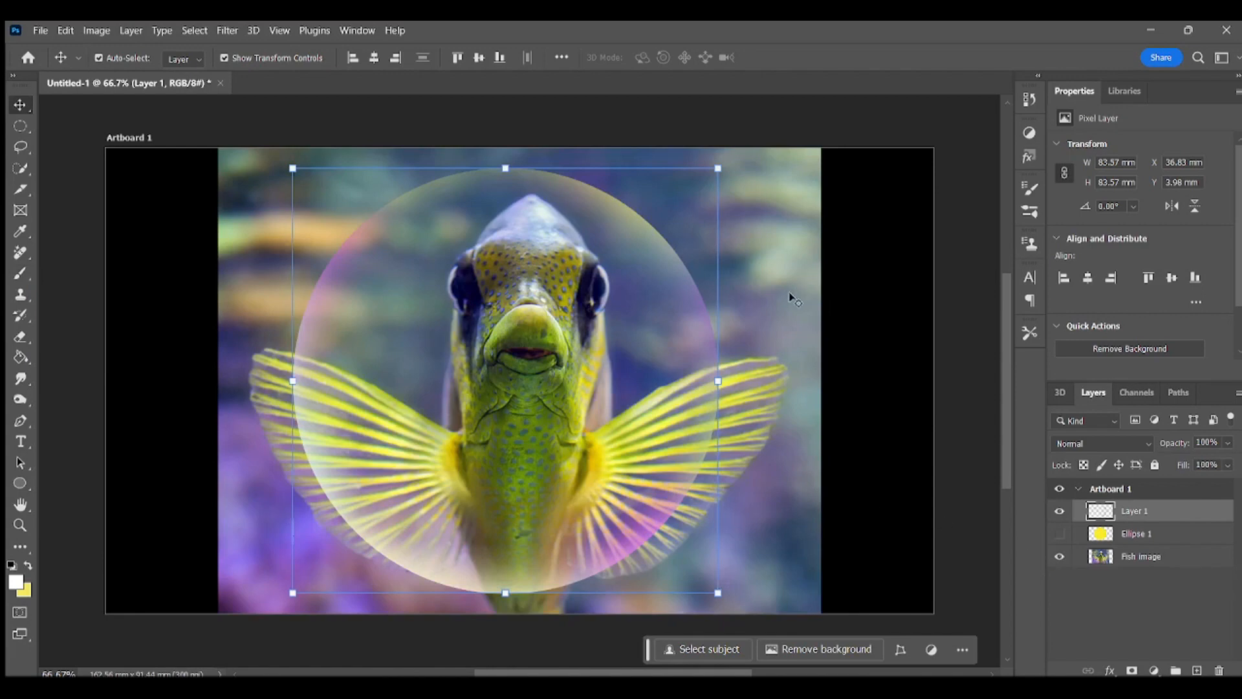
pyautogui.click(1161, 558)
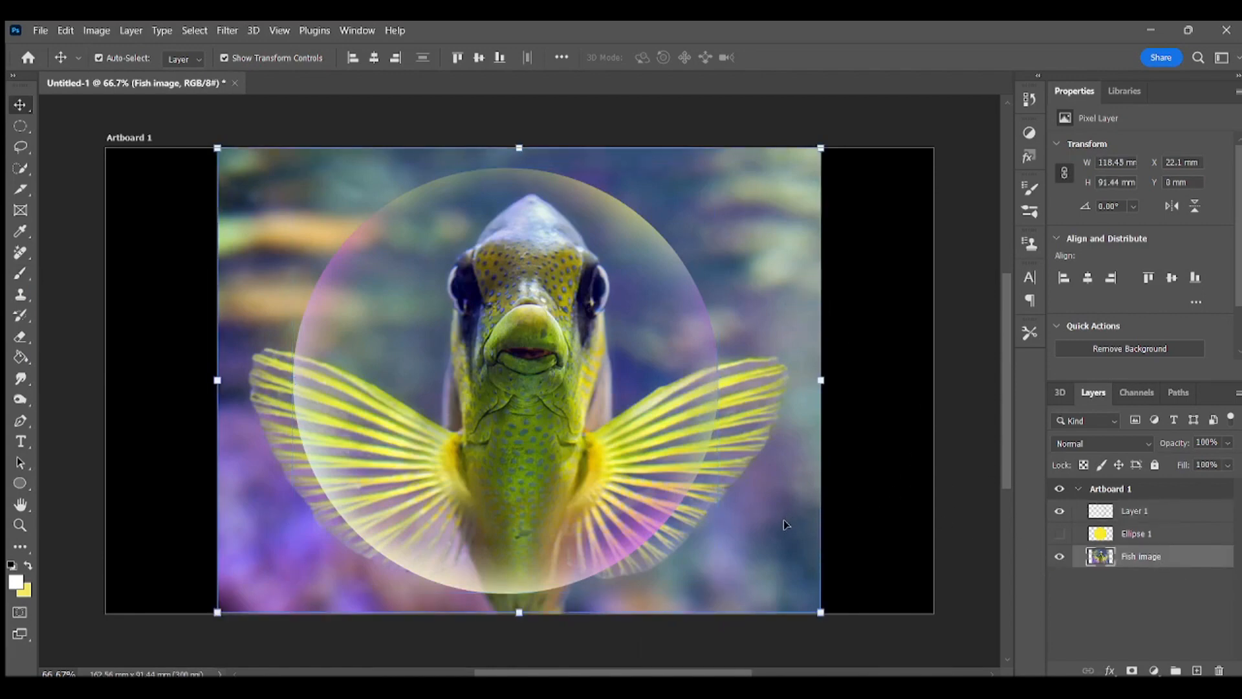
pyautogui.moveTo(783, 521); pyautogui.dragTo(755, 520)
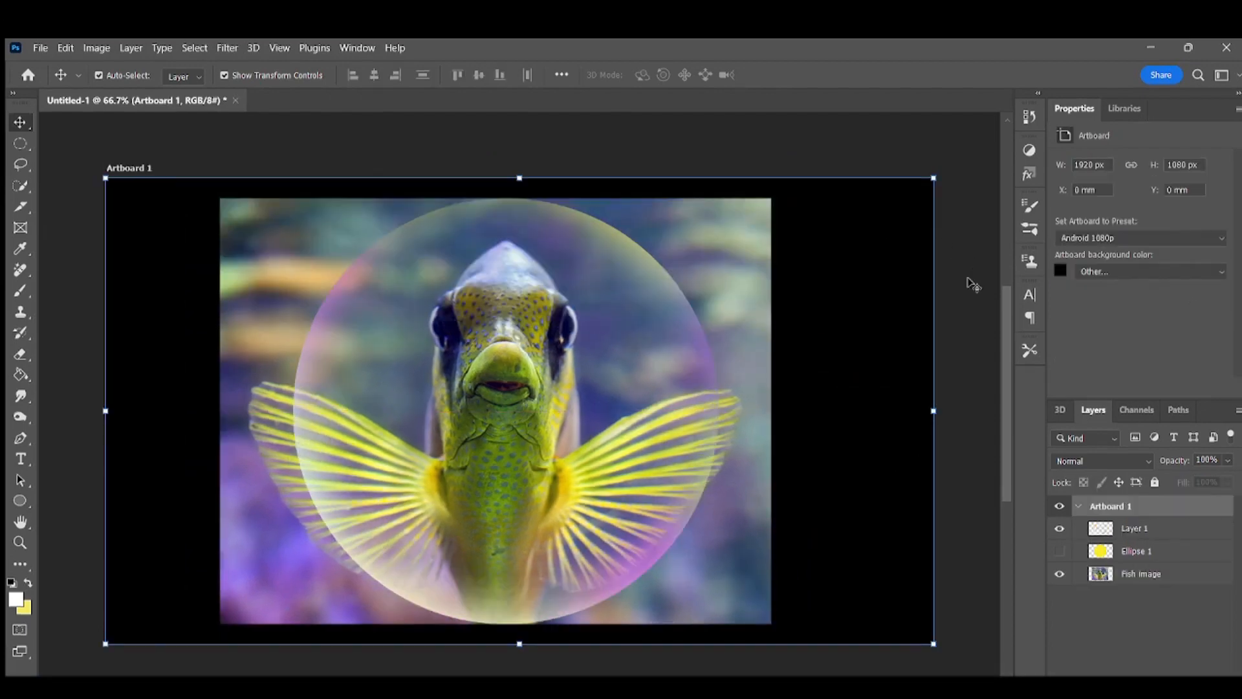
pyautogui.click(927, 309)
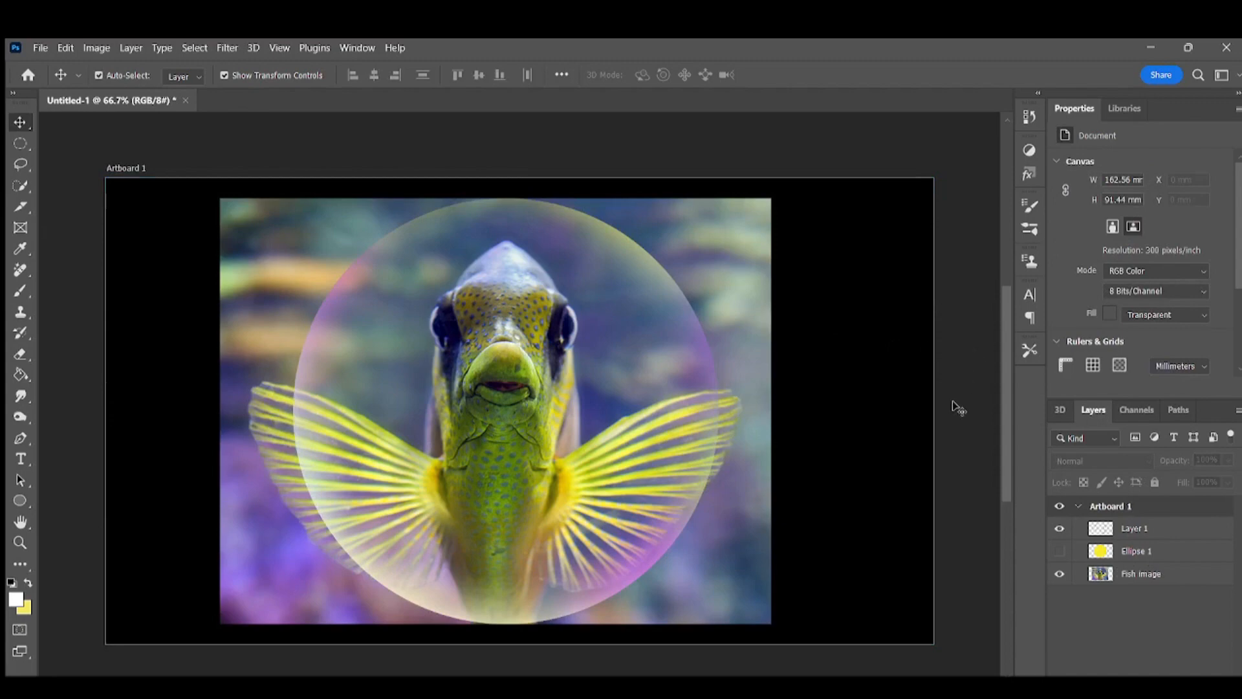
# Step: Show the Ellipse 1 layer and scale the yellow circle about its center to 77.51%
pyautogui.click(1060, 553)
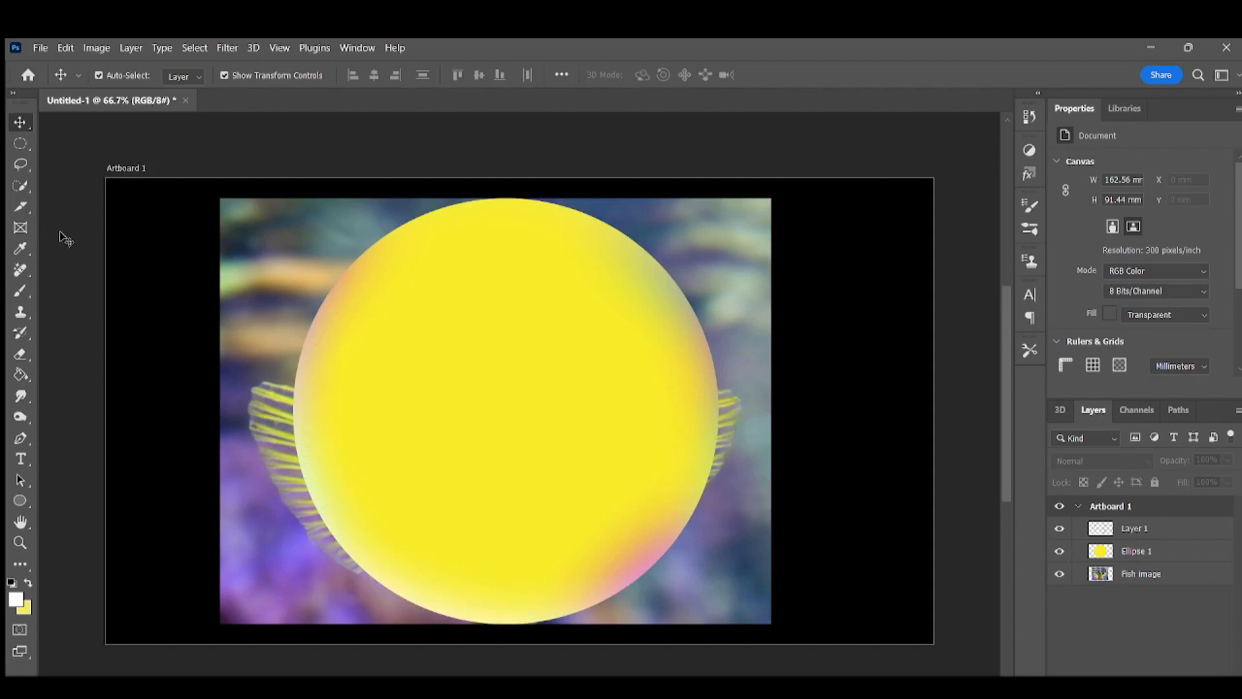
pyautogui.click(1140, 552)
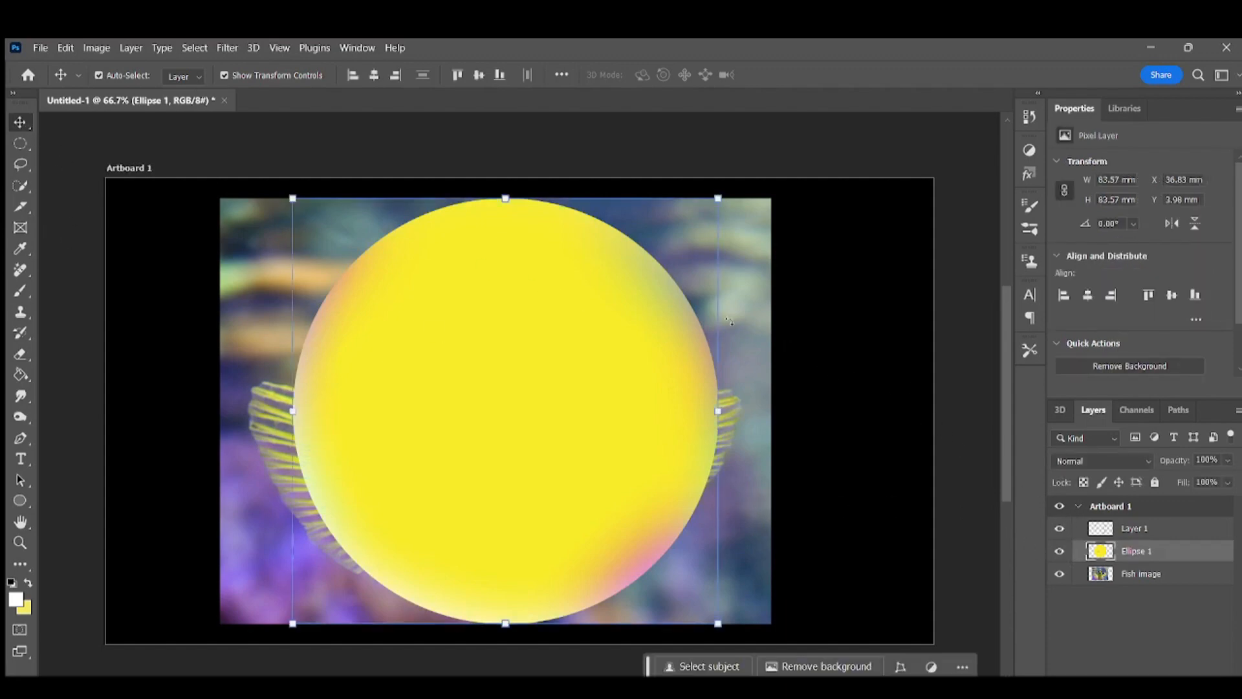
pyautogui.moveTo(506, 198); pyautogui.dragTo(507, 248)
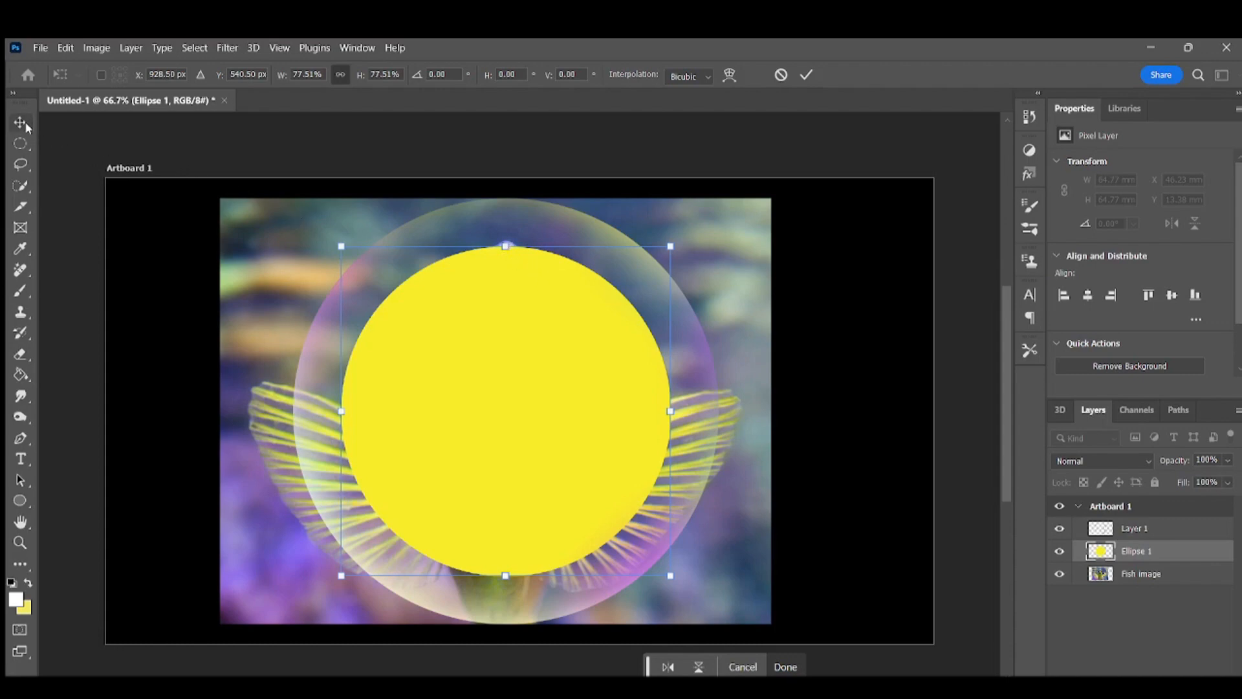
# Step: Load the reduced circle's outline as a selection, hide Ellipse 1, and use the selection to mask the Fish image layer
pyautogui.keyDown('ctrl'); pyautogui.click(1102, 551); pyautogui.keyUp('ctrl')
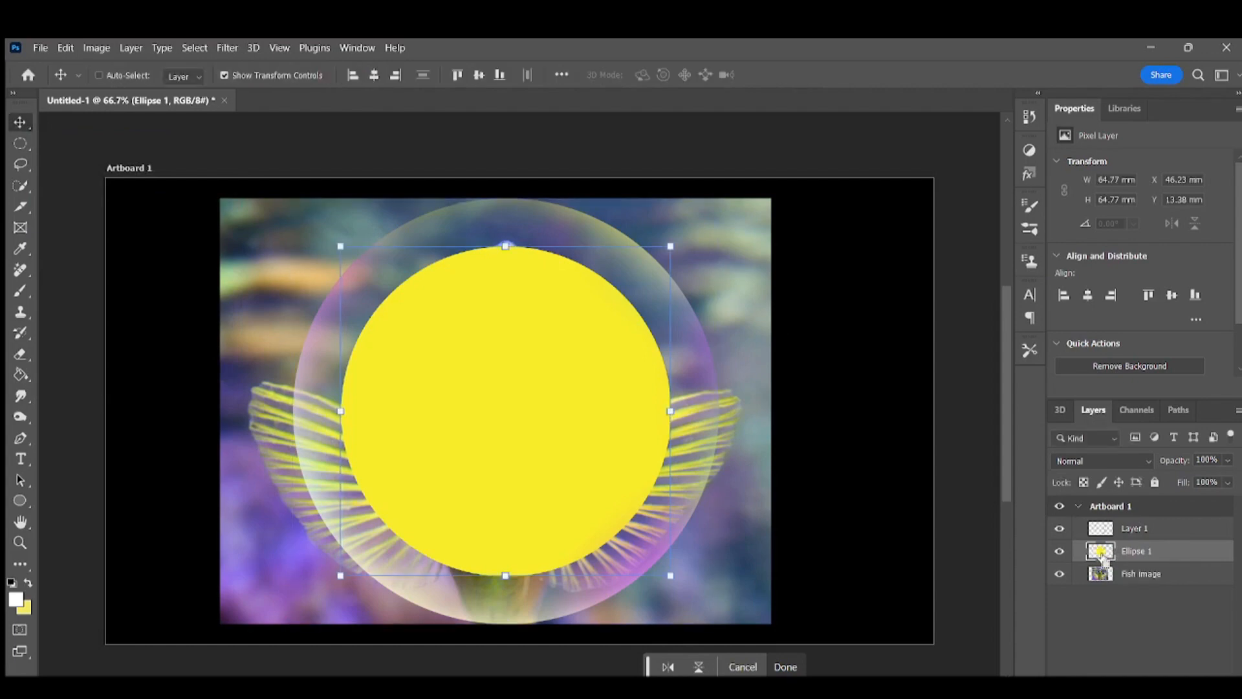
pyautogui.click(1059, 550)
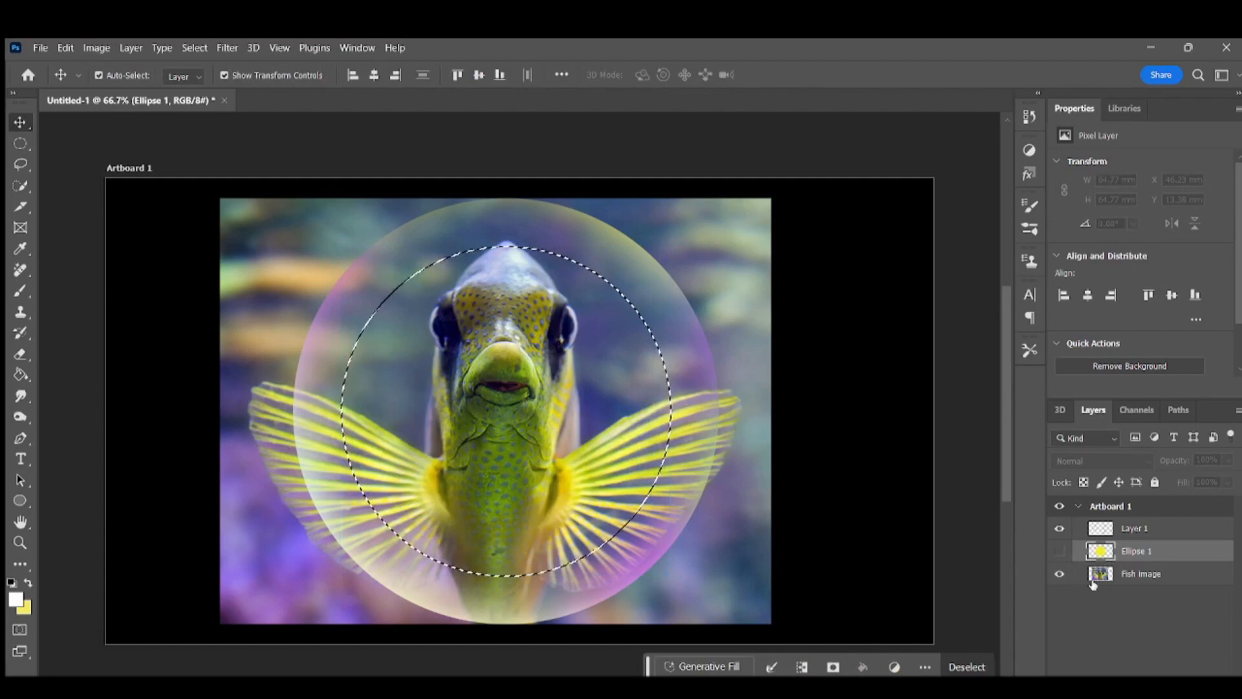
pyautogui.click(1130, 577)
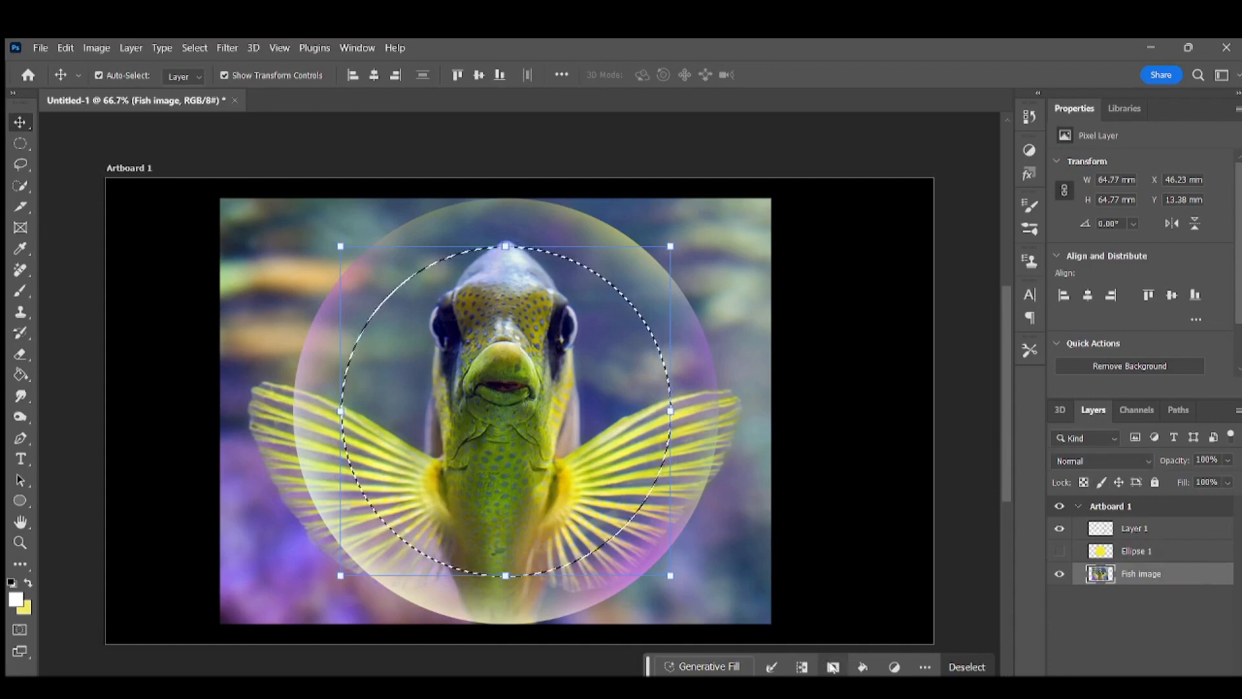
pyautogui.hotkey('ctrl', 'd')
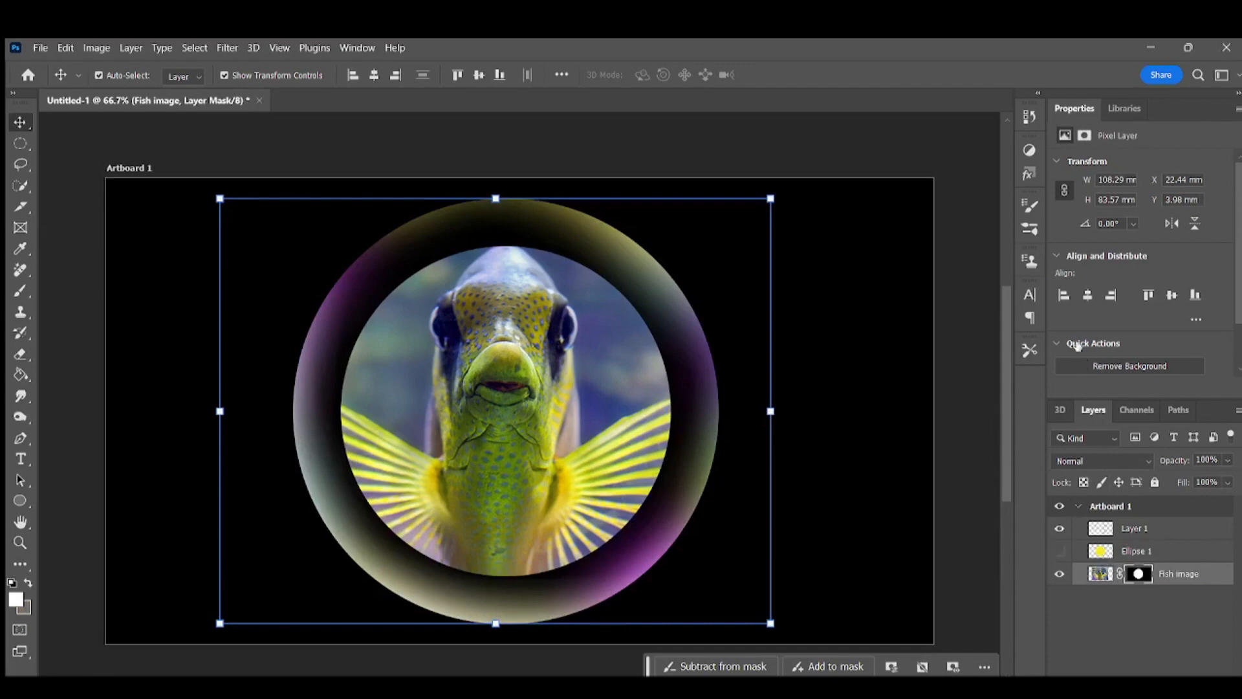
# Step: Feather the Fish image layer mask by 91.0 px so the fish blends softly into the bubble, and deselect the layer
pyautogui.click(1089, 137)
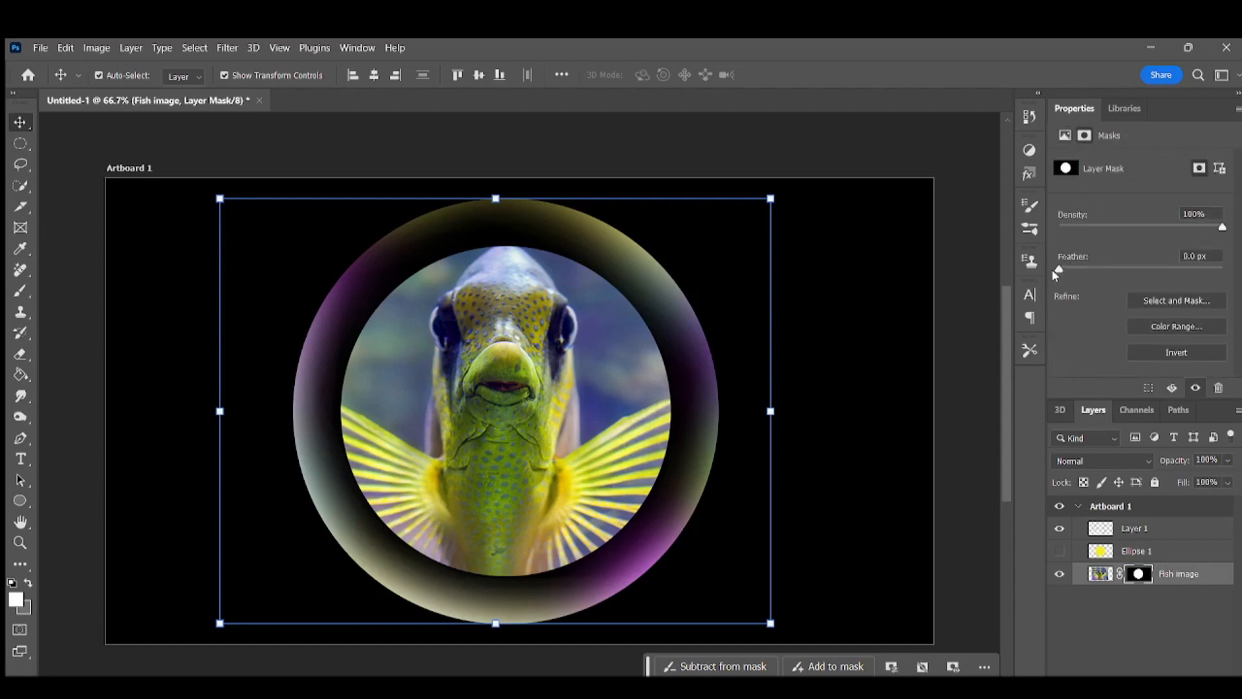
pyautogui.moveTo(1066, 268); pyautogui.dragTo(1112, 271)
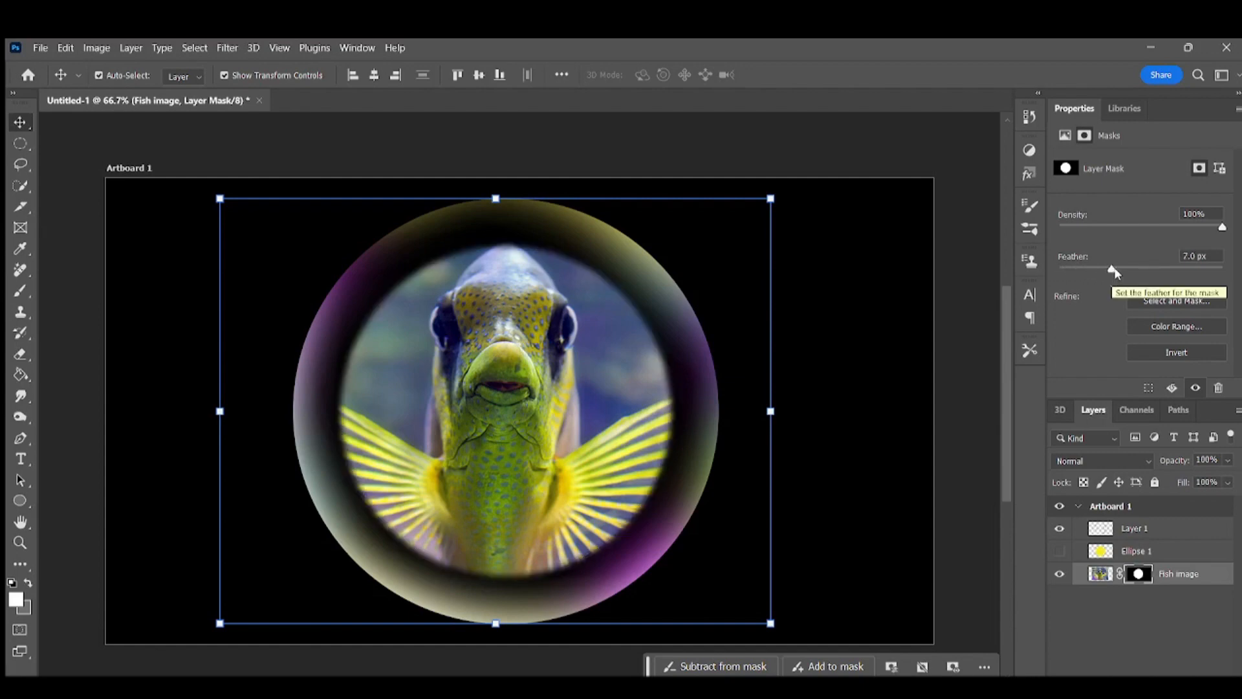
pyautogui.moveTo(1114, 271); pyautogui.dragTo(1162, 272)
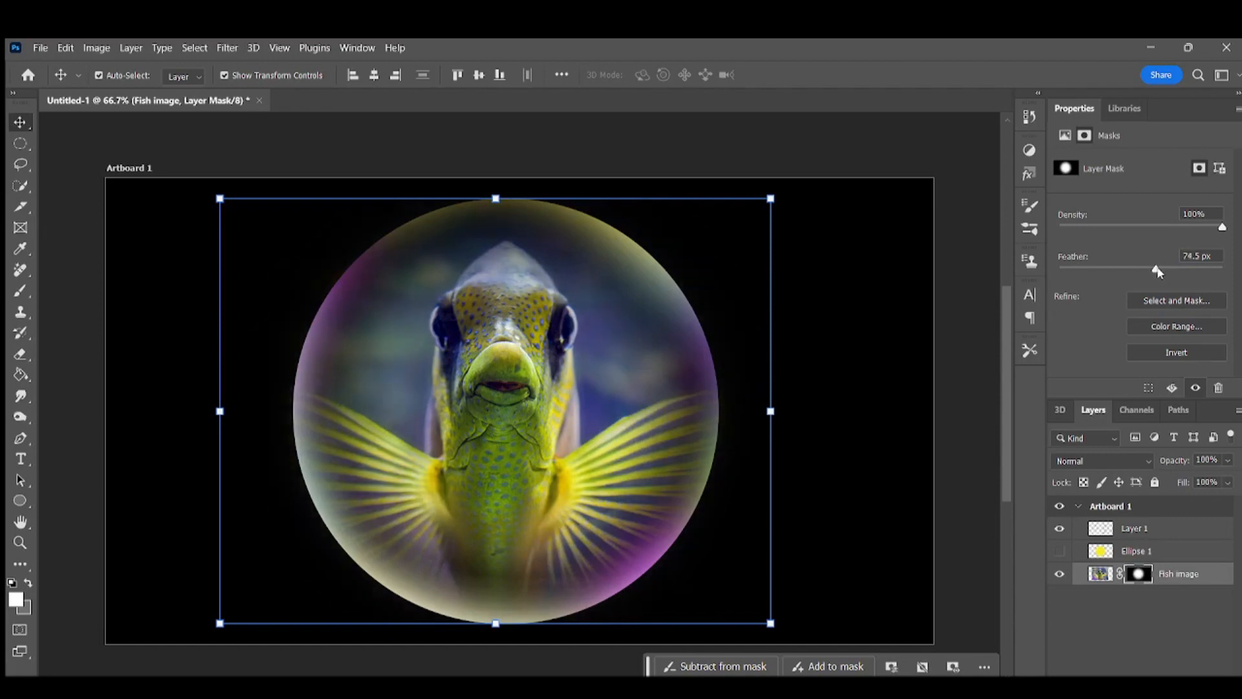
pyautogui.moveTo(1157, 272); pyautogui.dragTo(1160, 272)
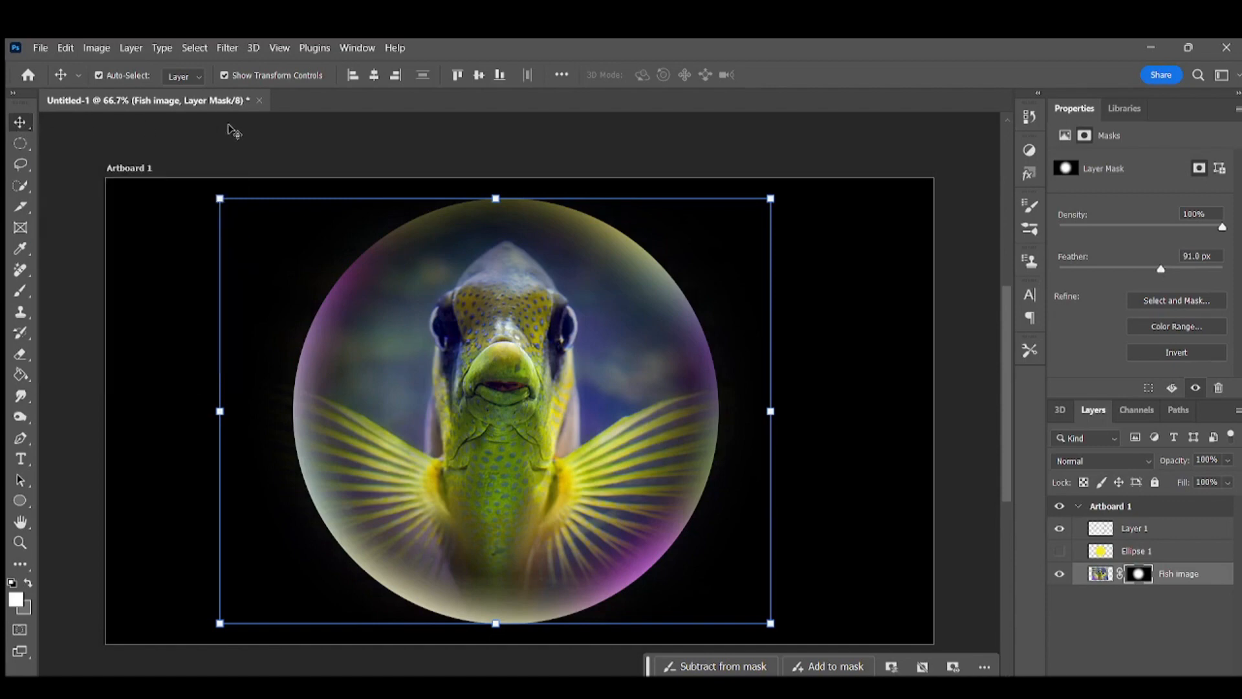
pyautogui.click(257, 141)
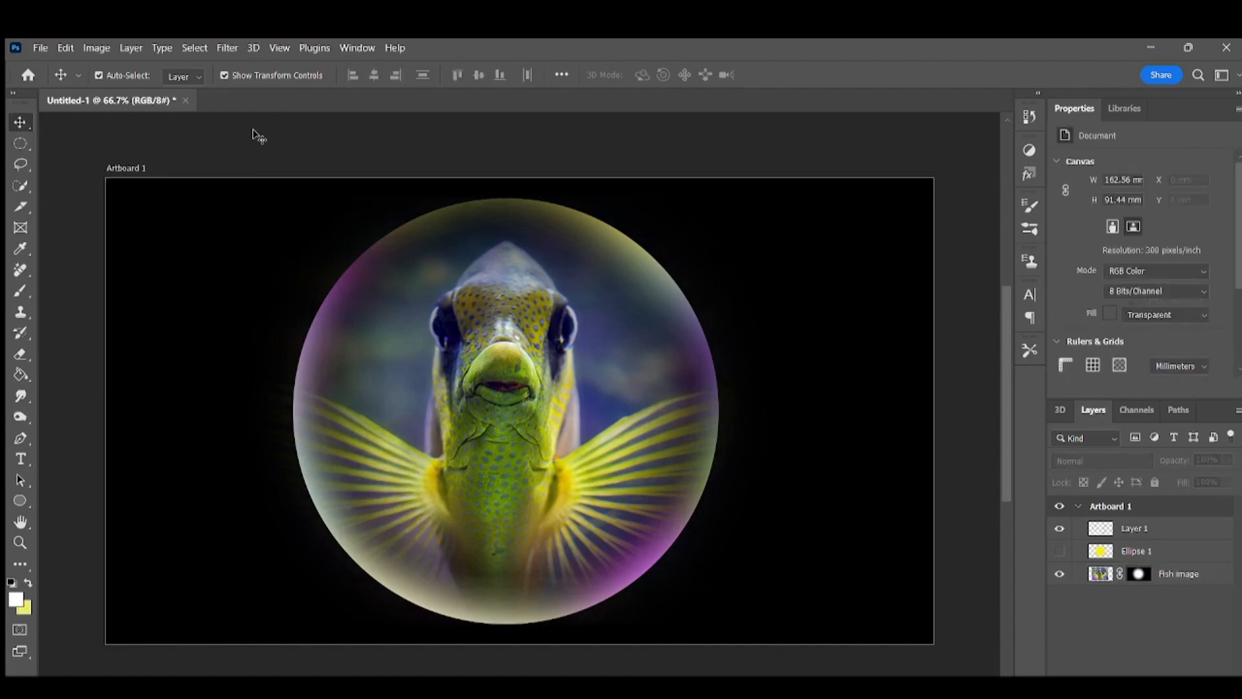